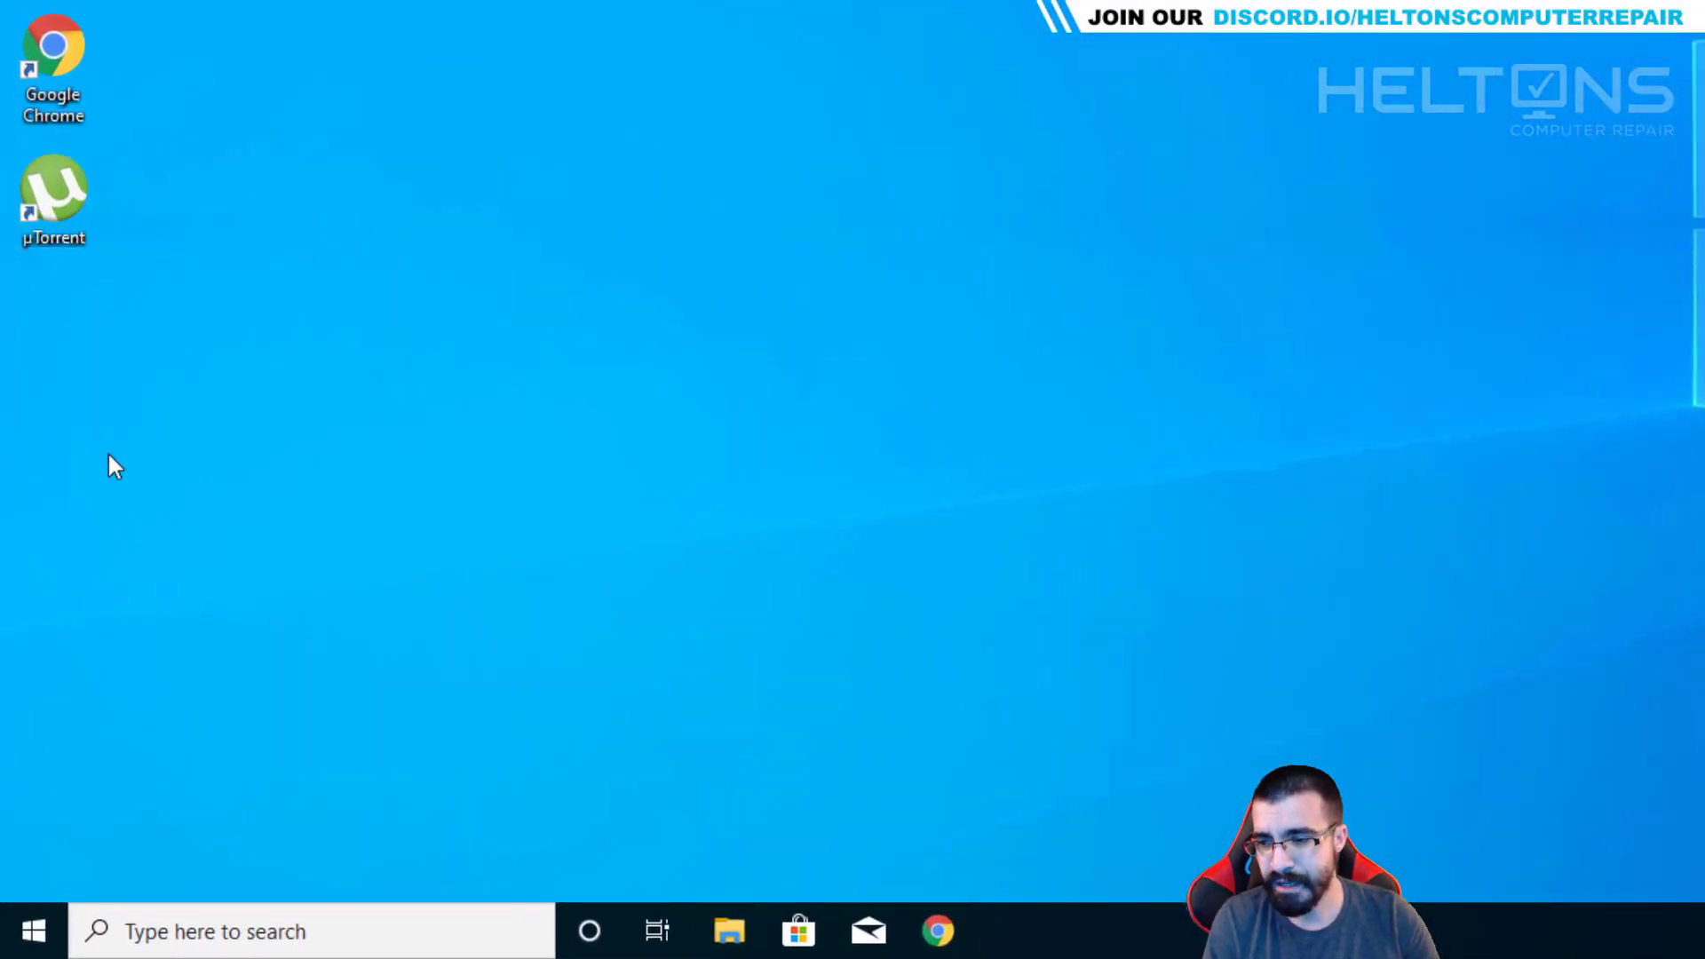
Start uninstalling µTorrent from Settings' Apps & features, then close its wizard without uninstalling
click(34, 932)
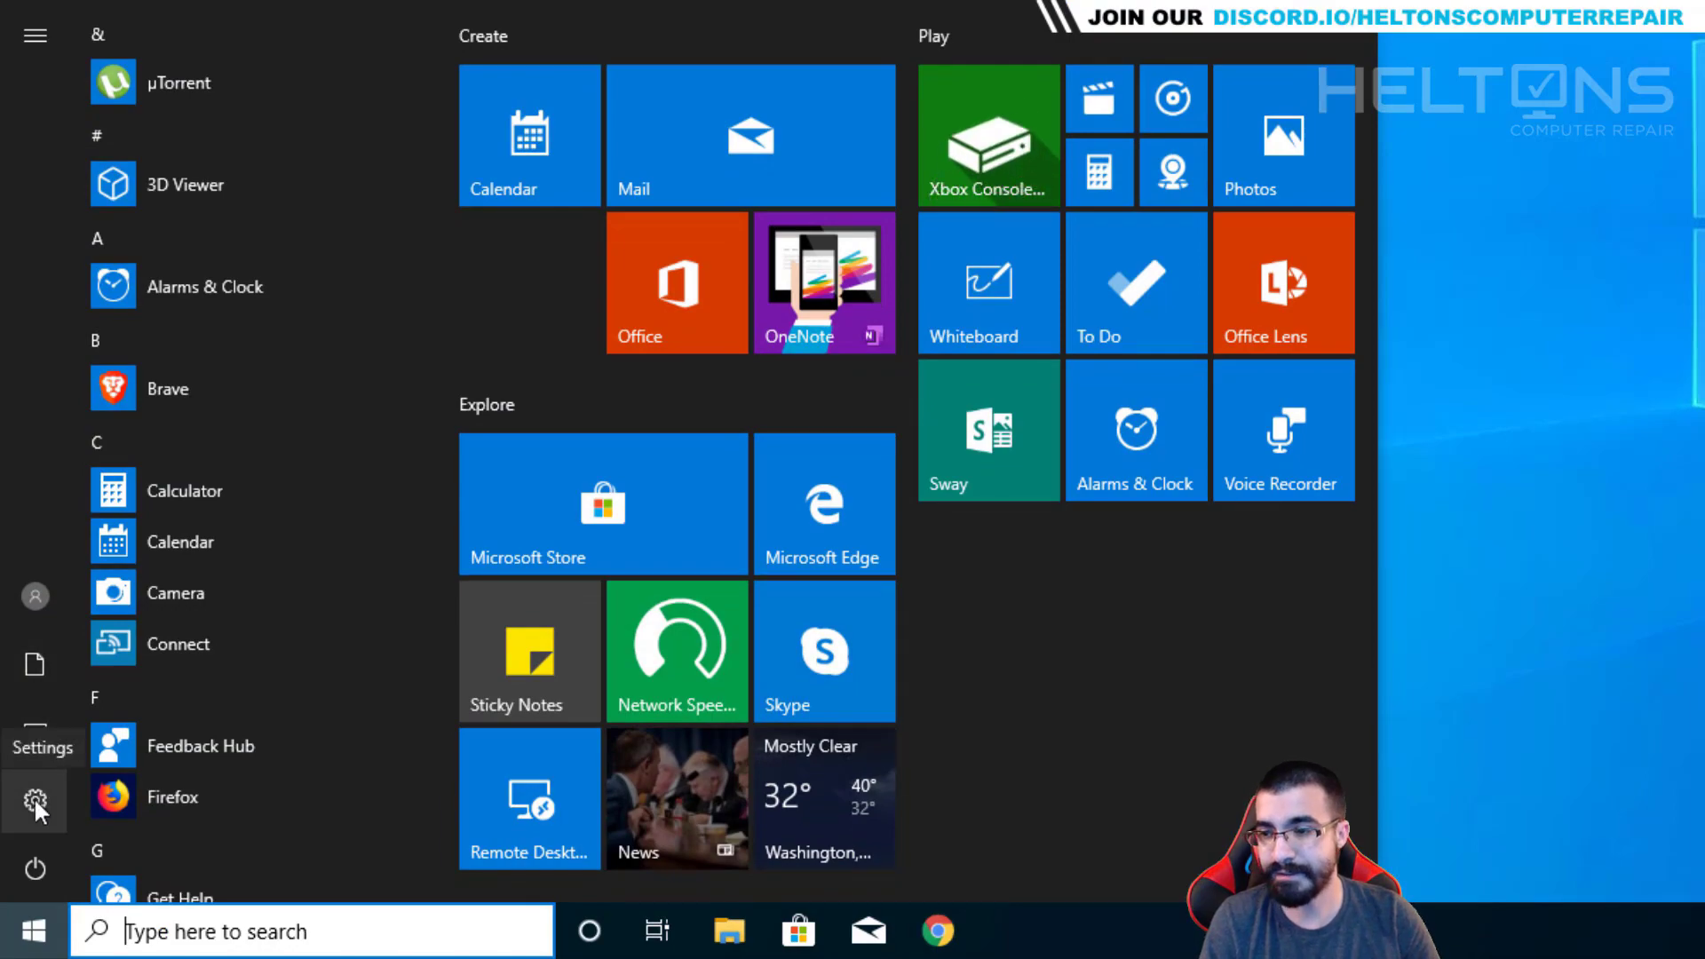
click(33, 797)
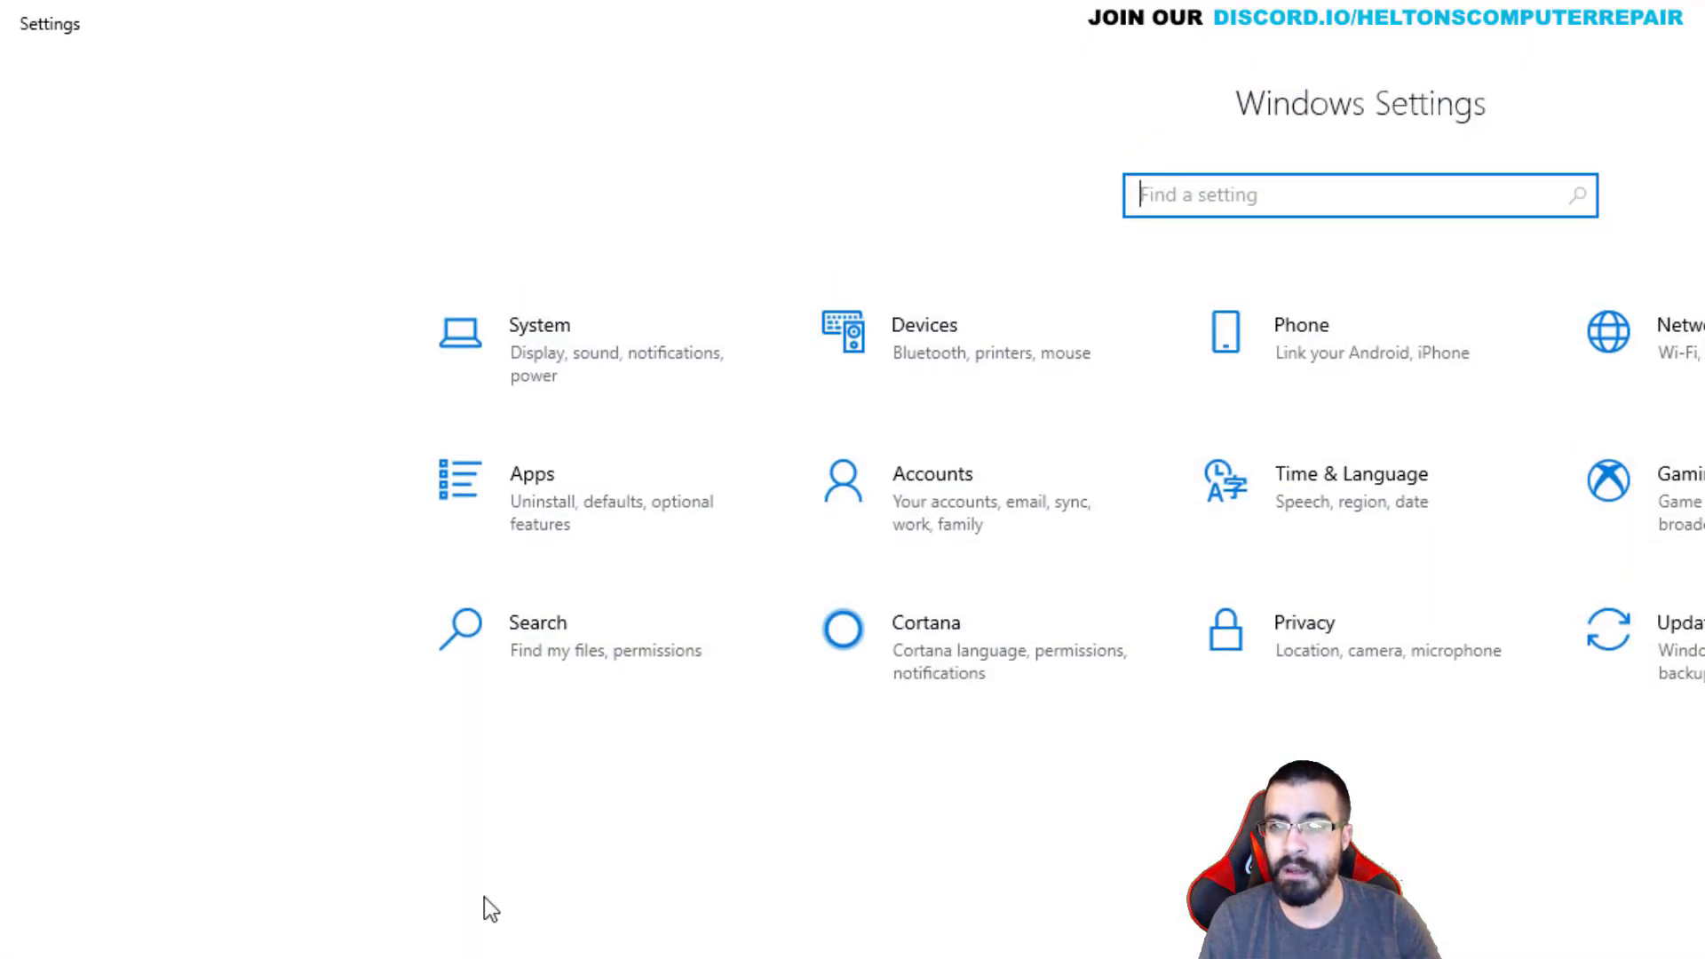
click(565, 494)
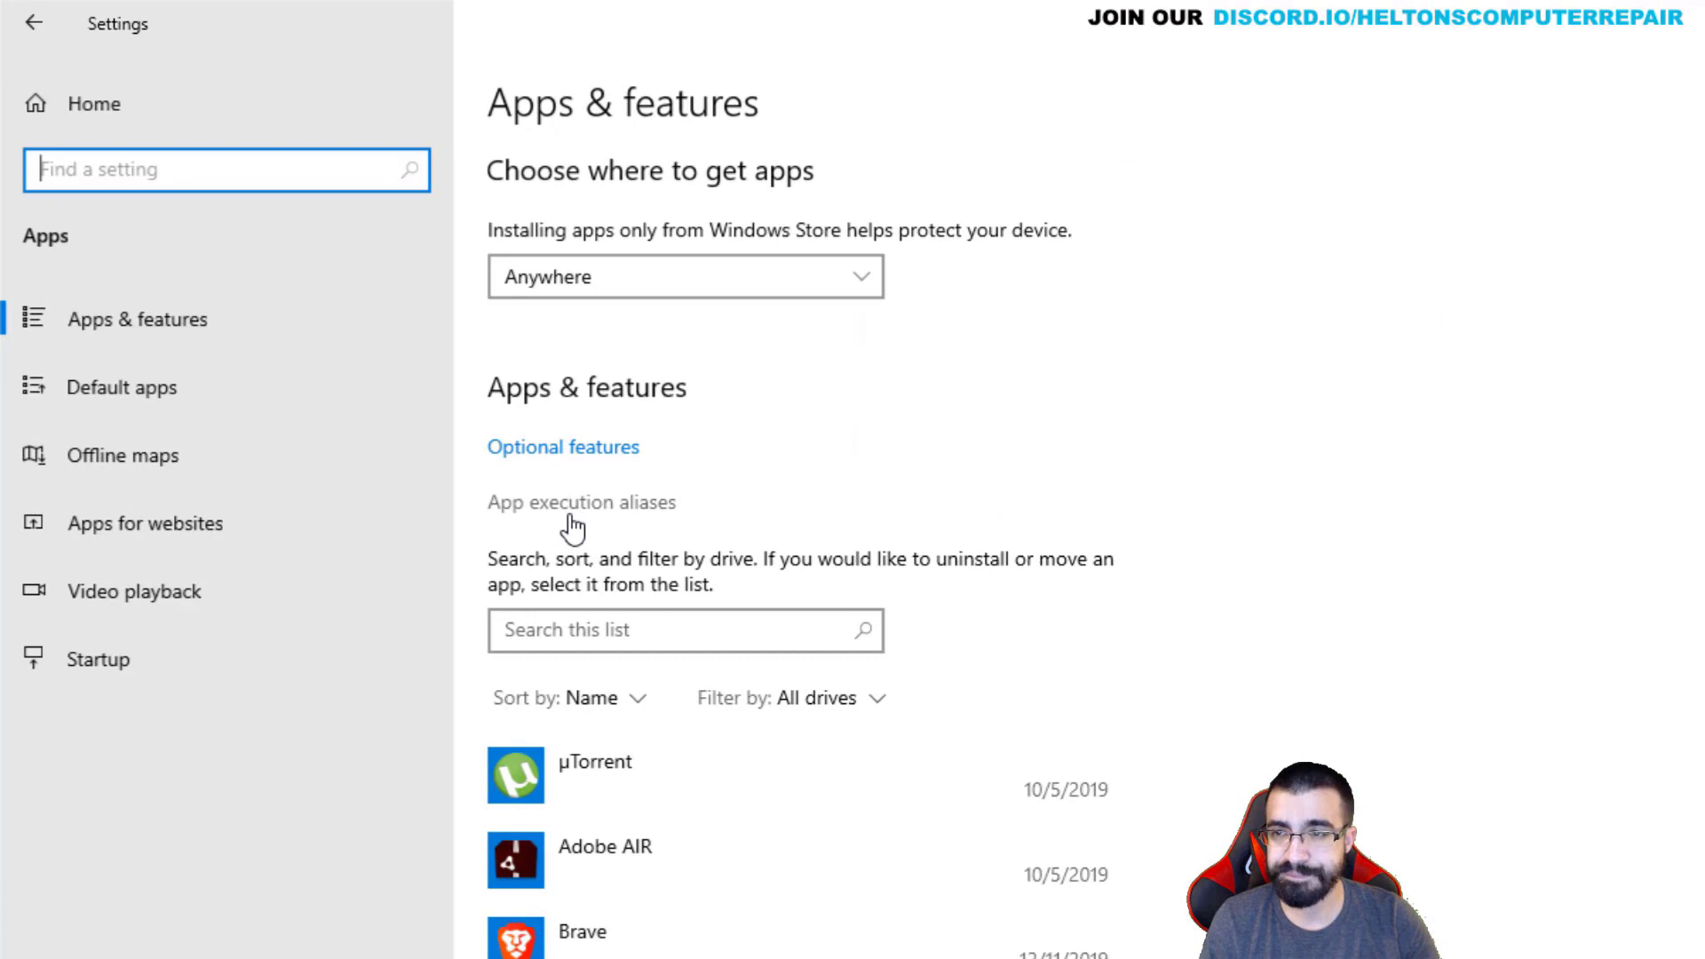
scroll(695, 800, down, 1)
scroll(679, 702, down, 2)
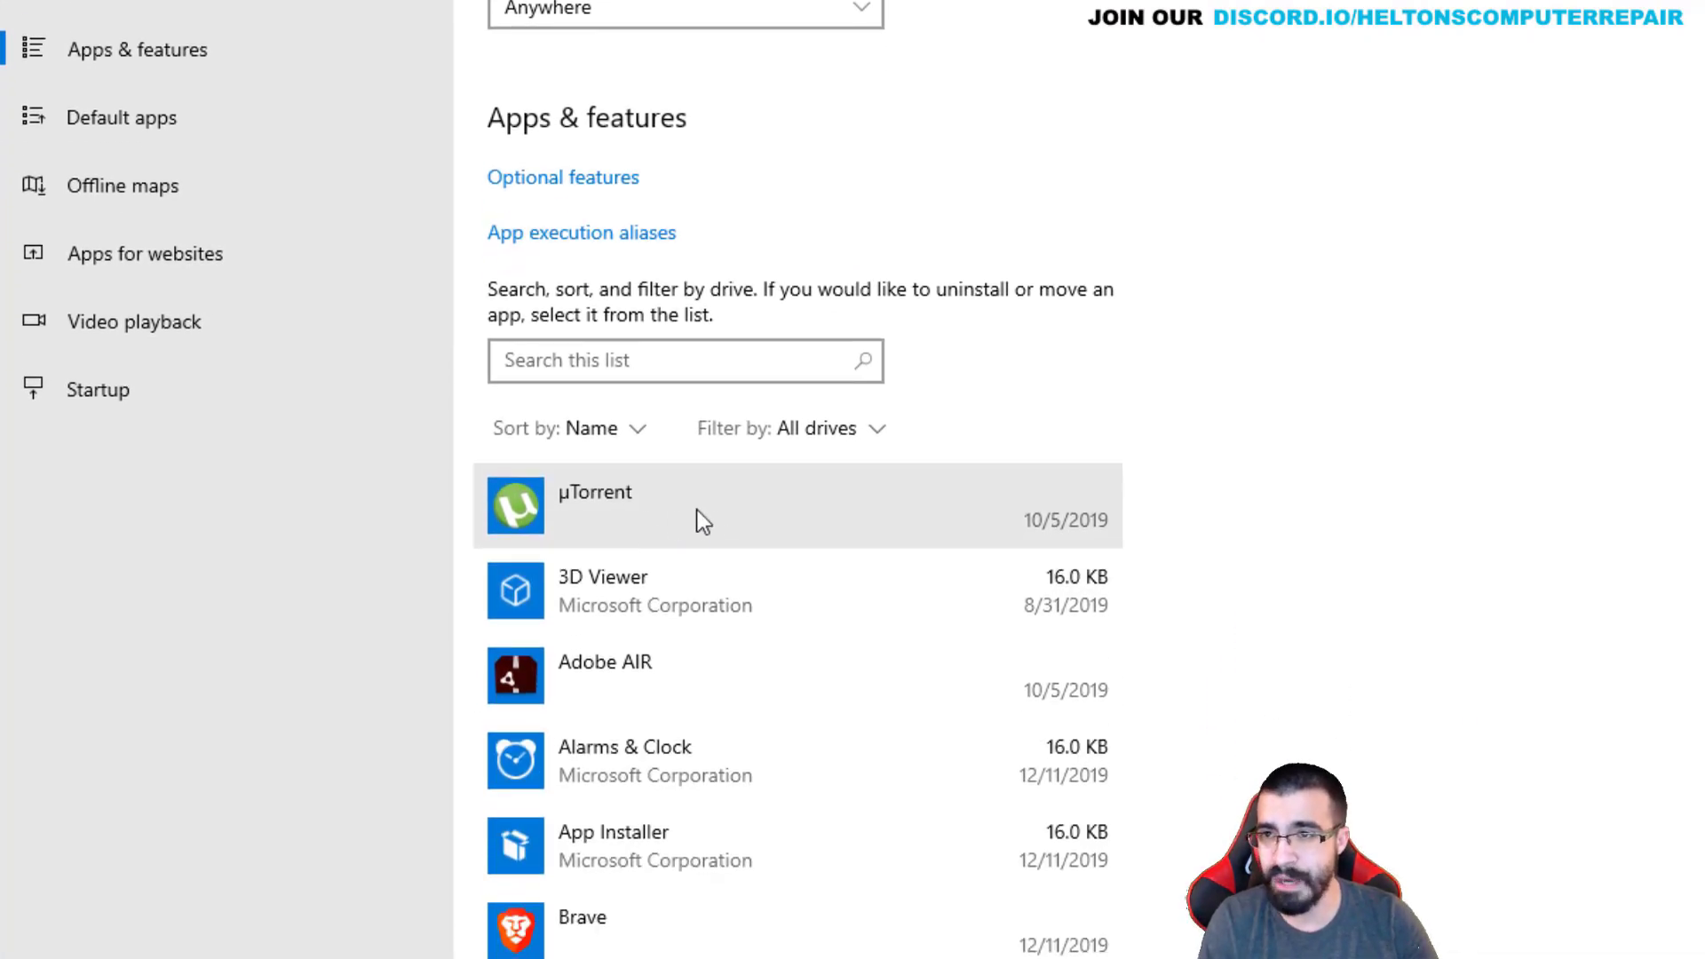
click(690, 512)
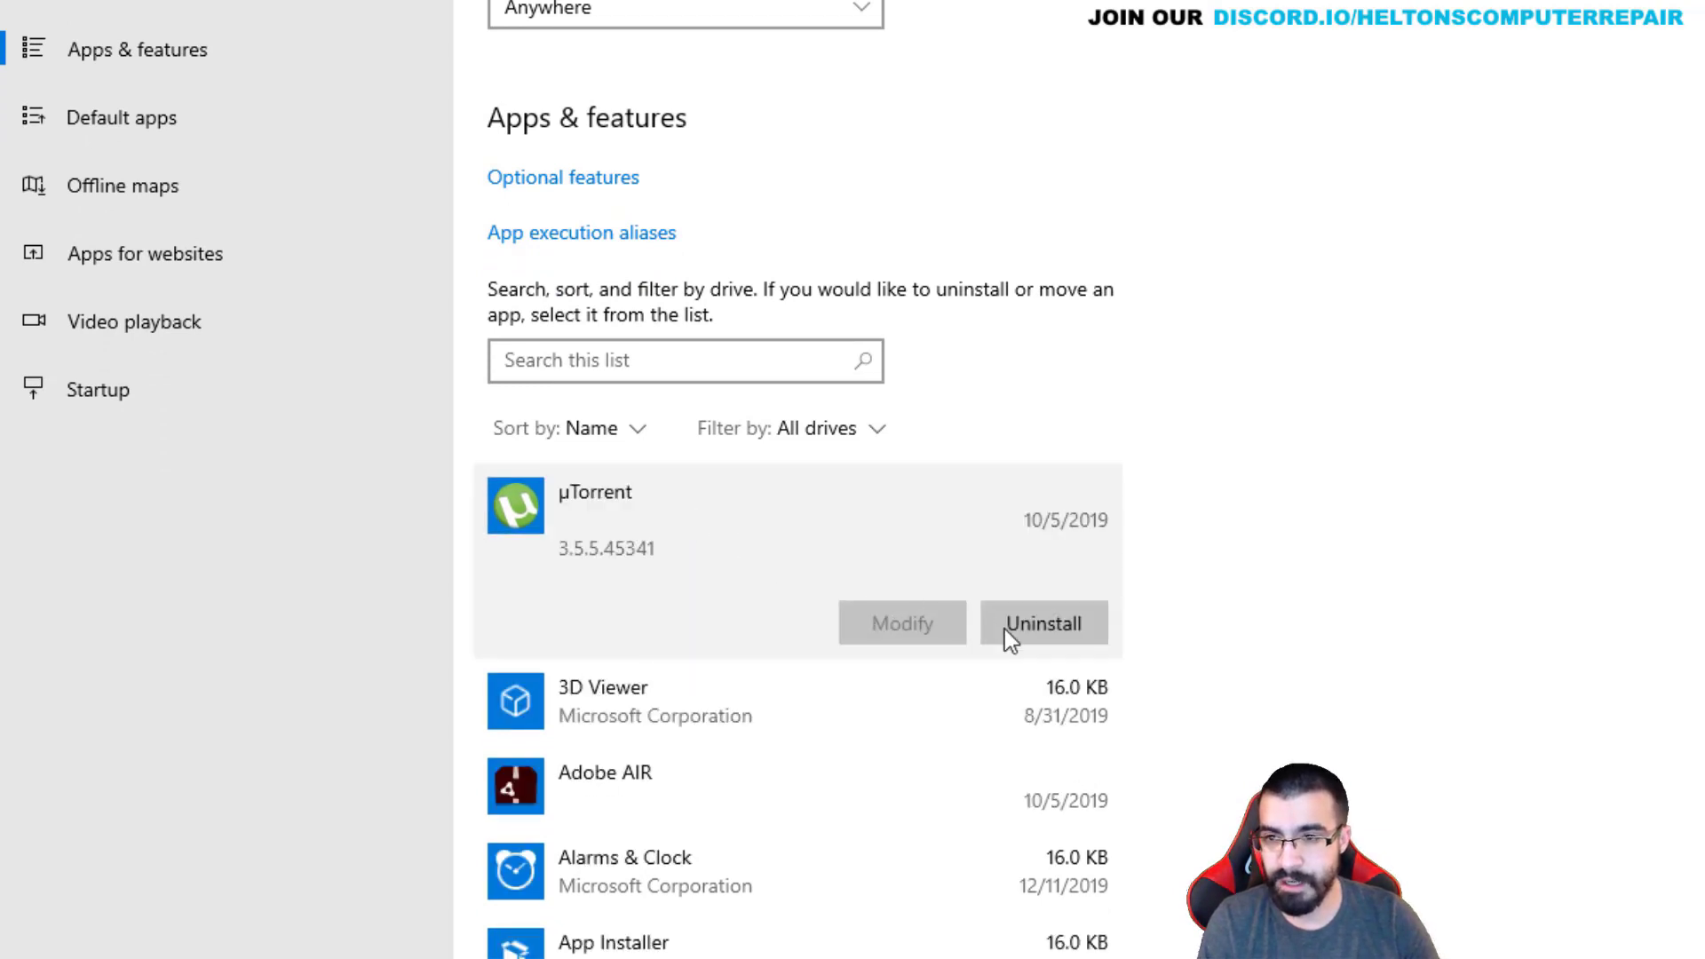
click(1014, 629)
click(1171, 554)
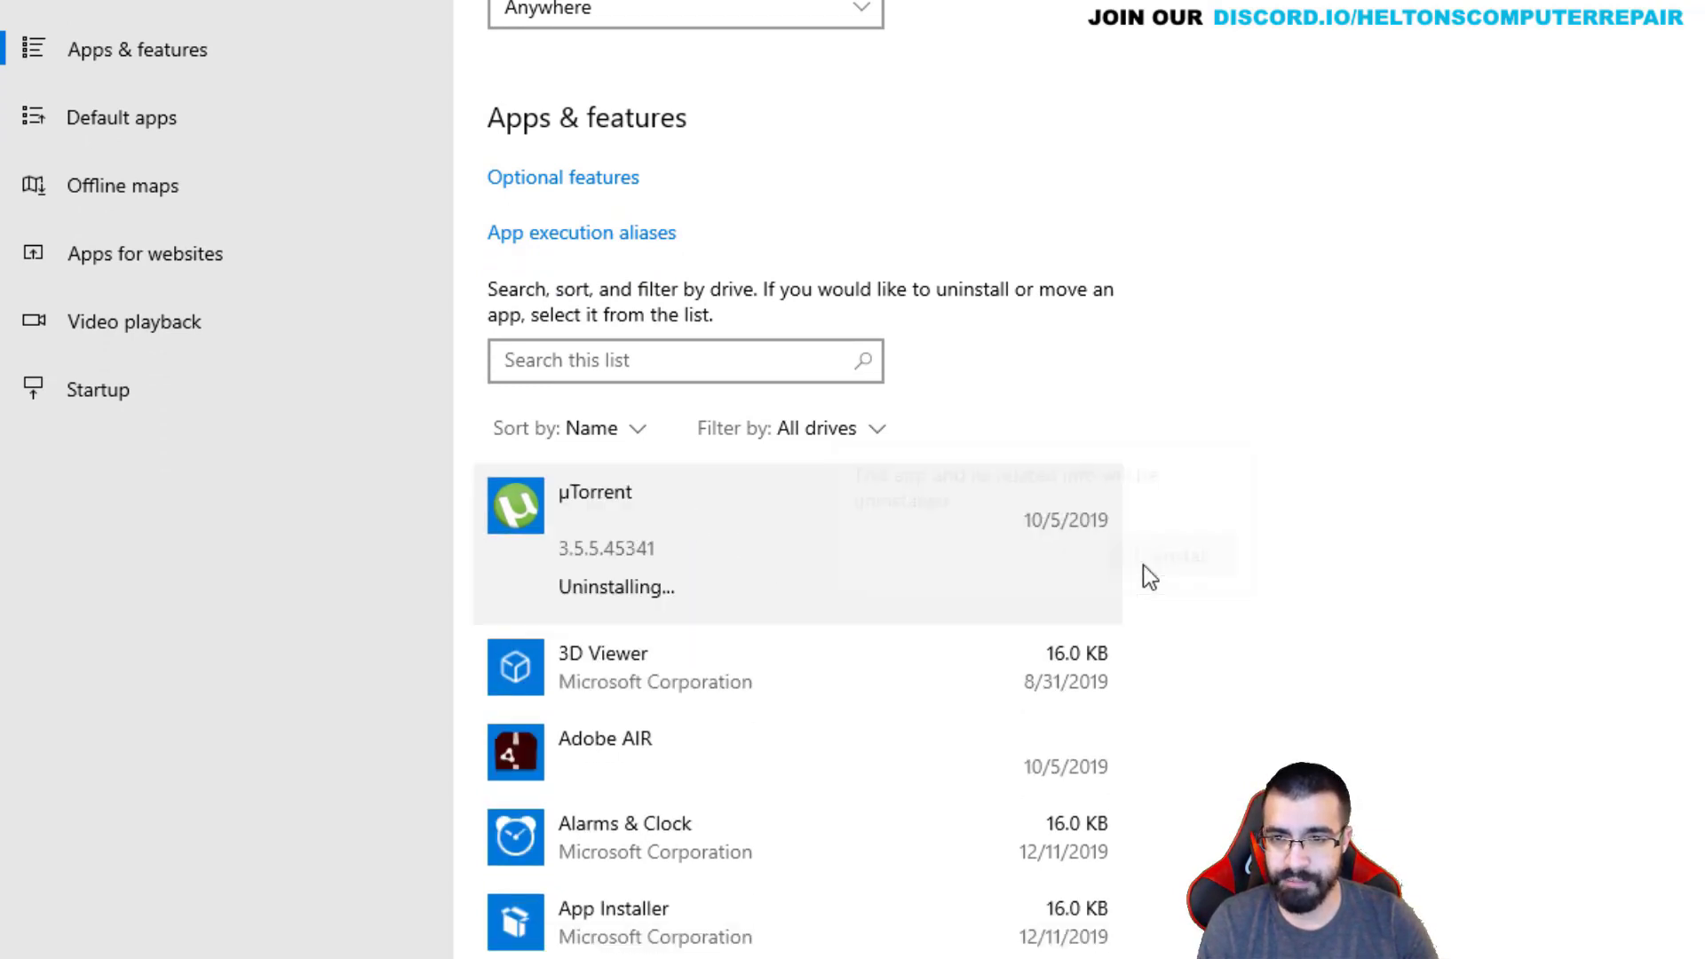
click(1277, 682)
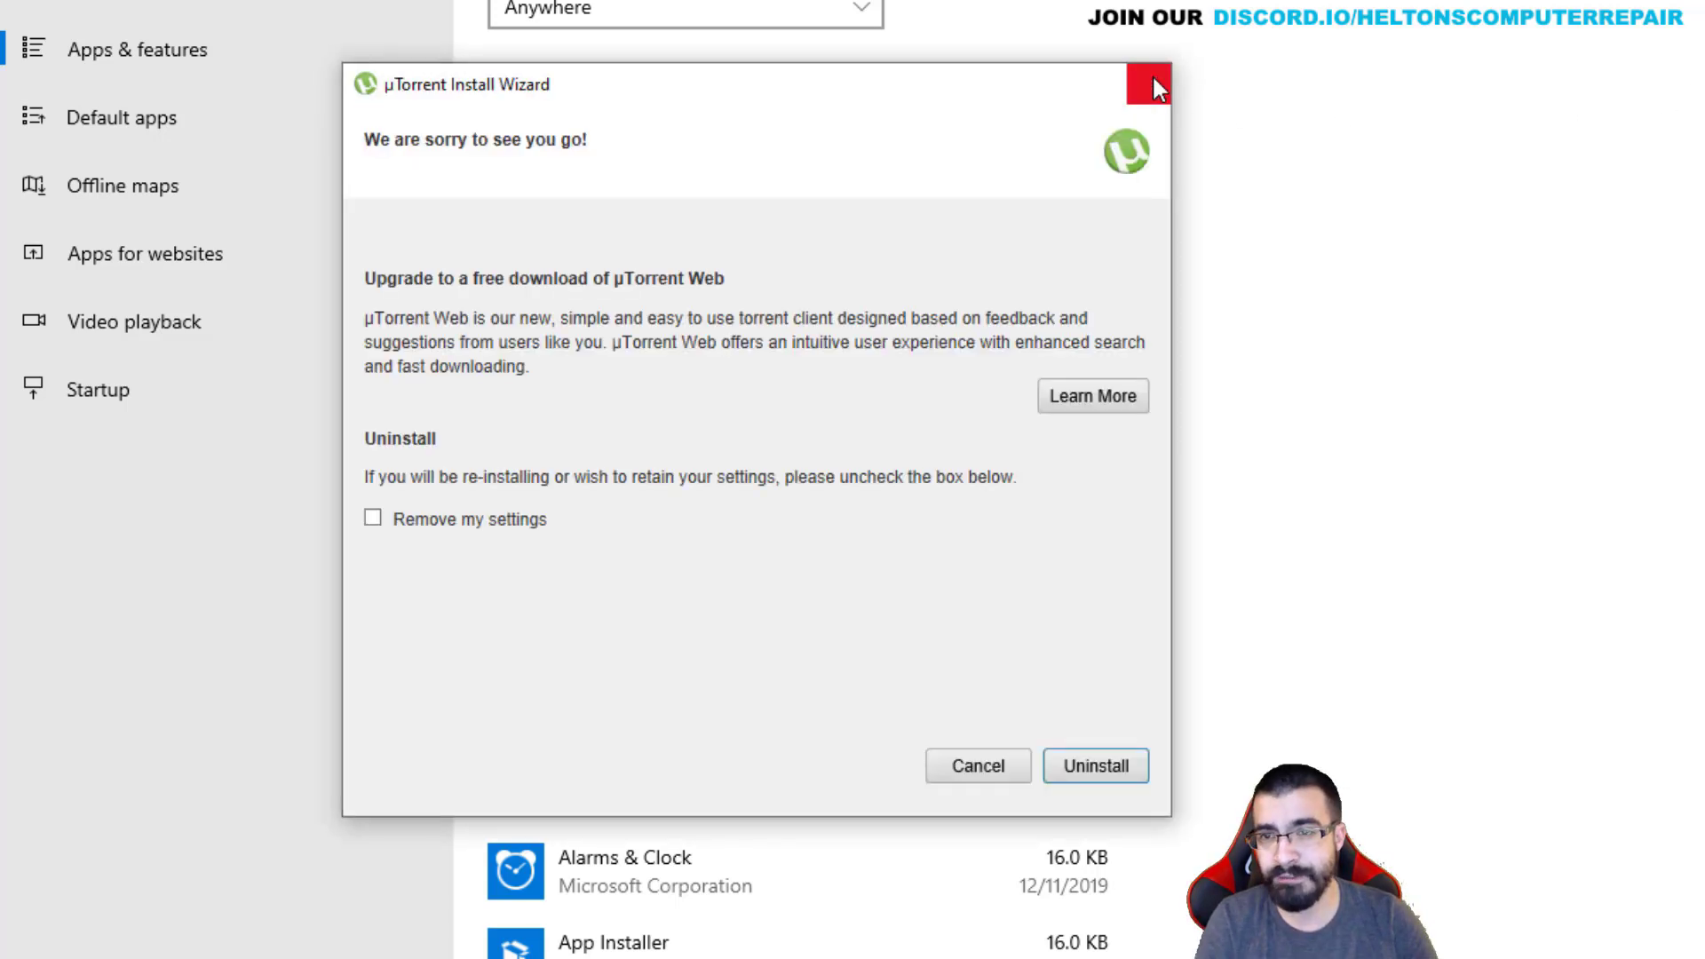
click(1149, 82)
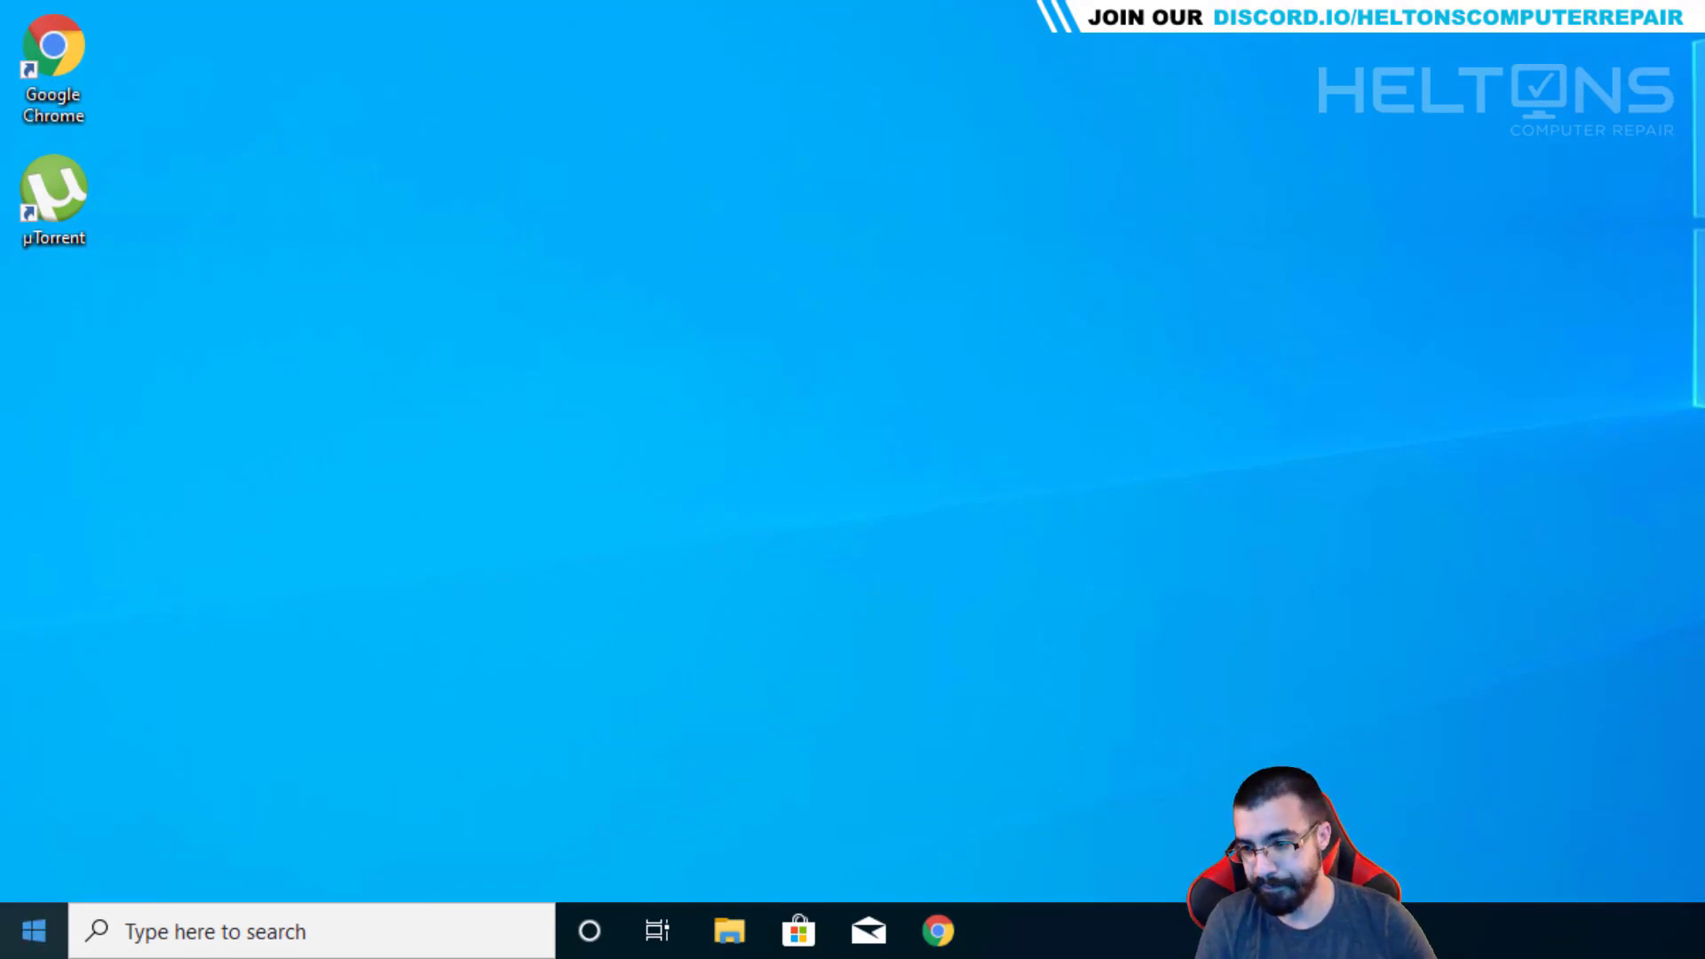
Open Control Panel from taskbar search, keep Category view, and enter Programs
click(33, 931)
click(157, 932)
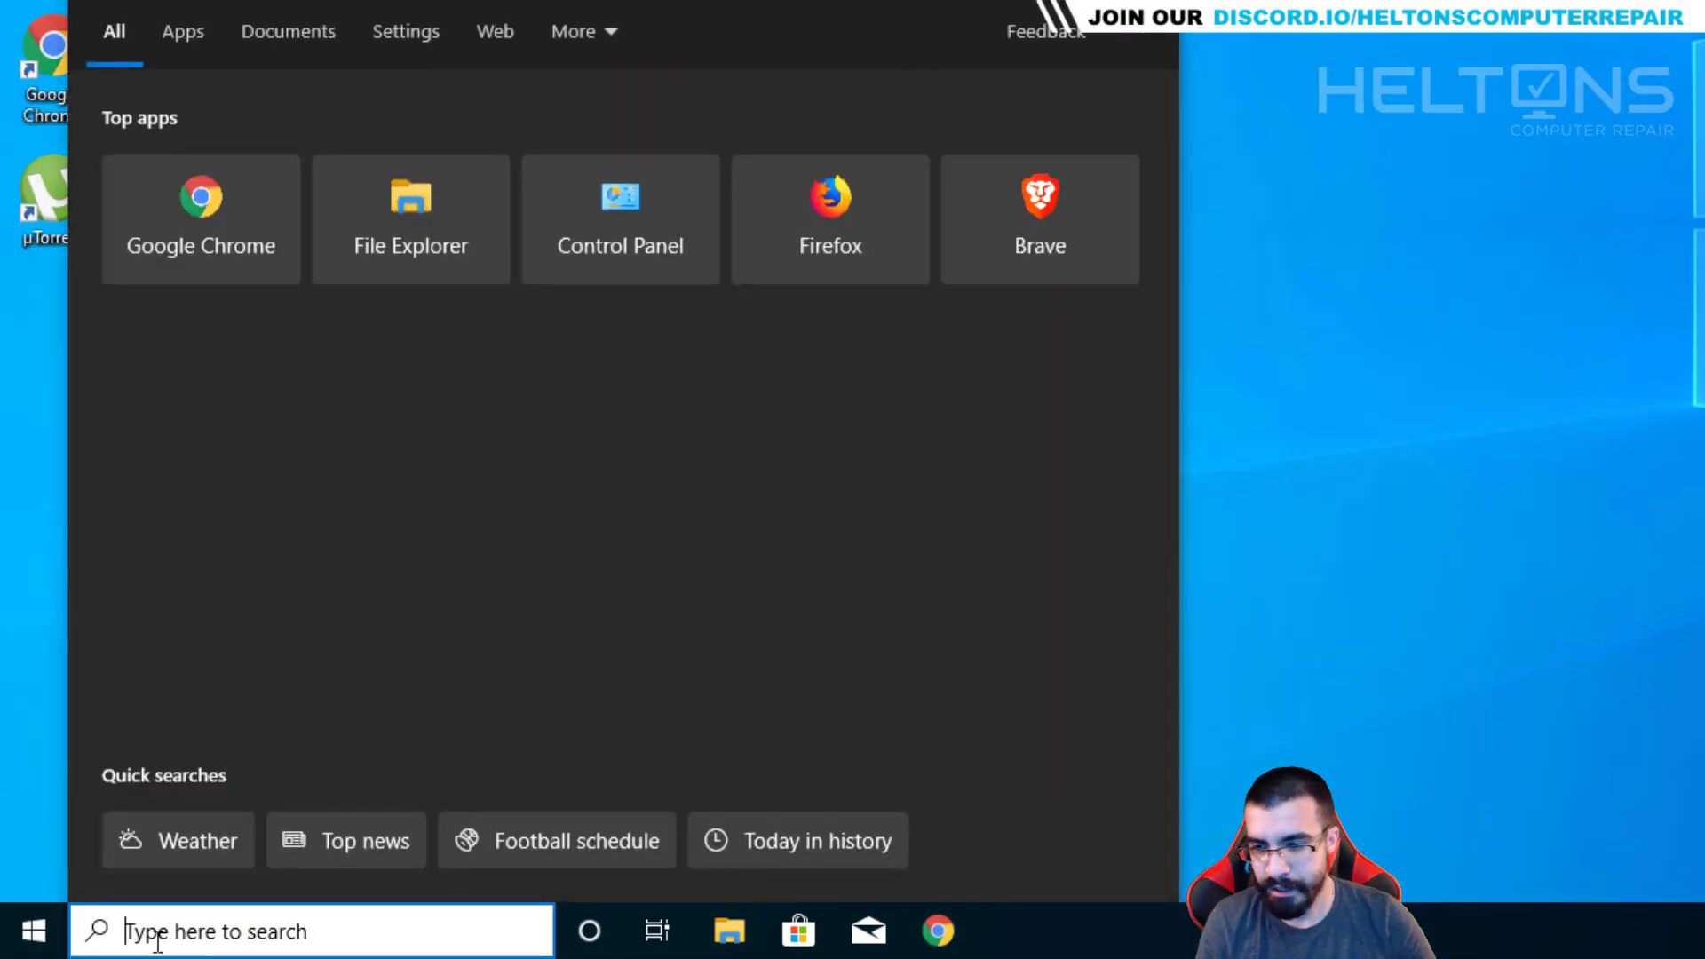
text(control )
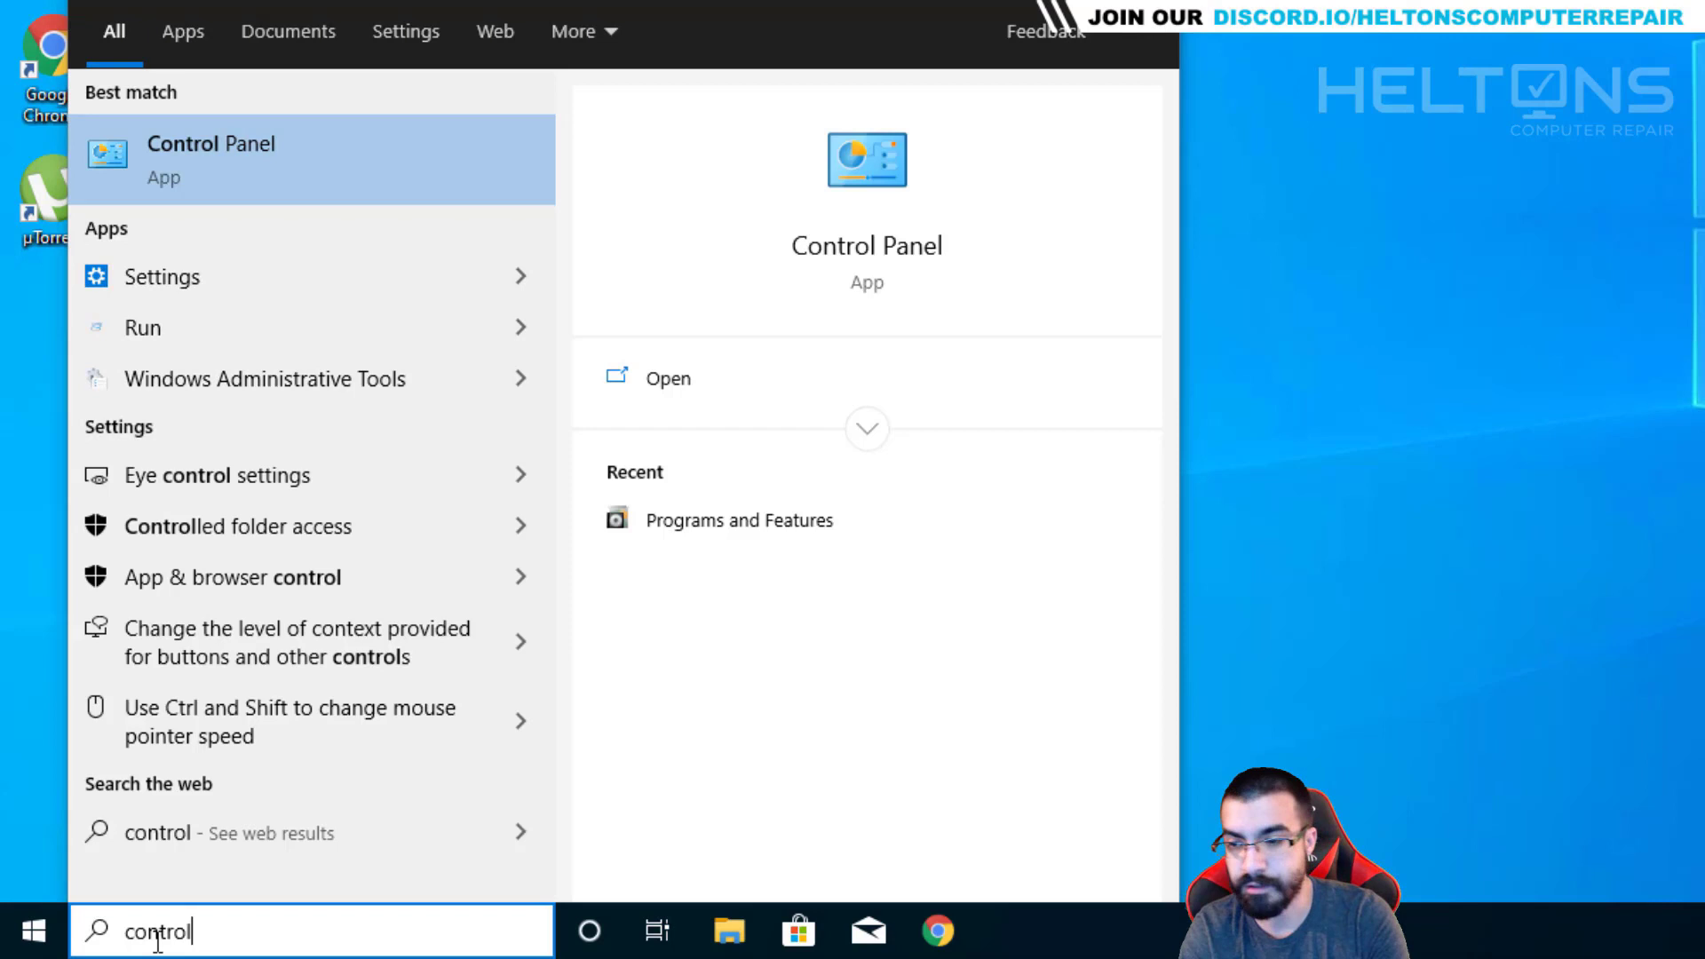
text(pan)
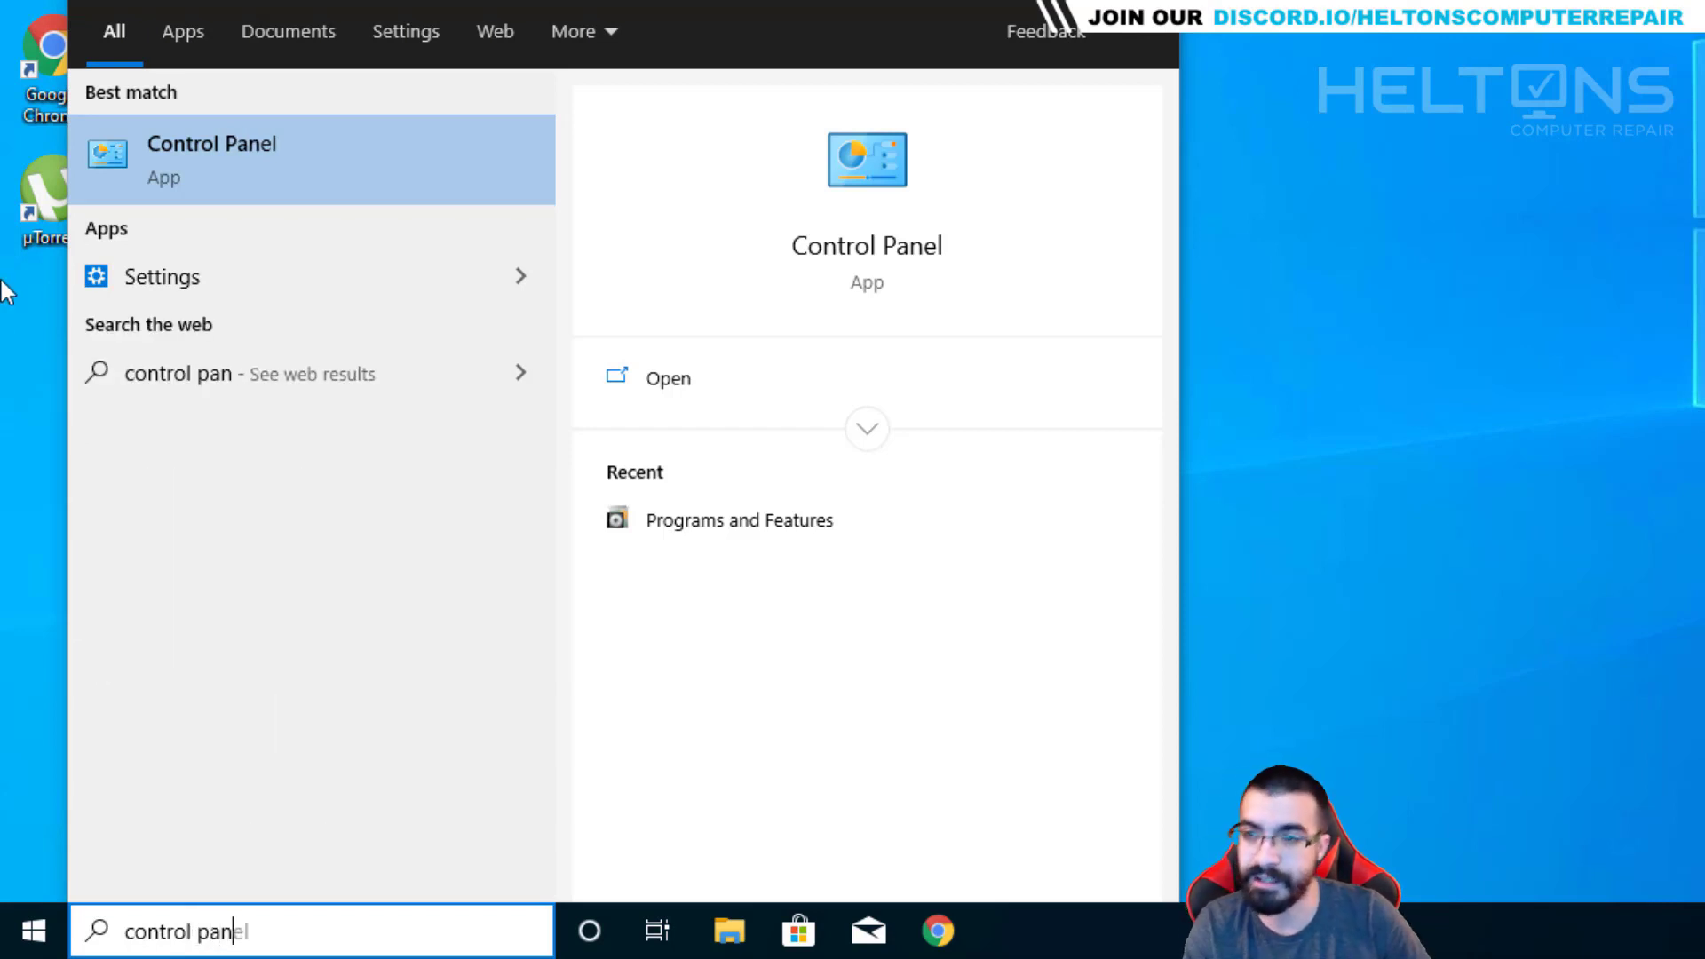
click(229, 175)
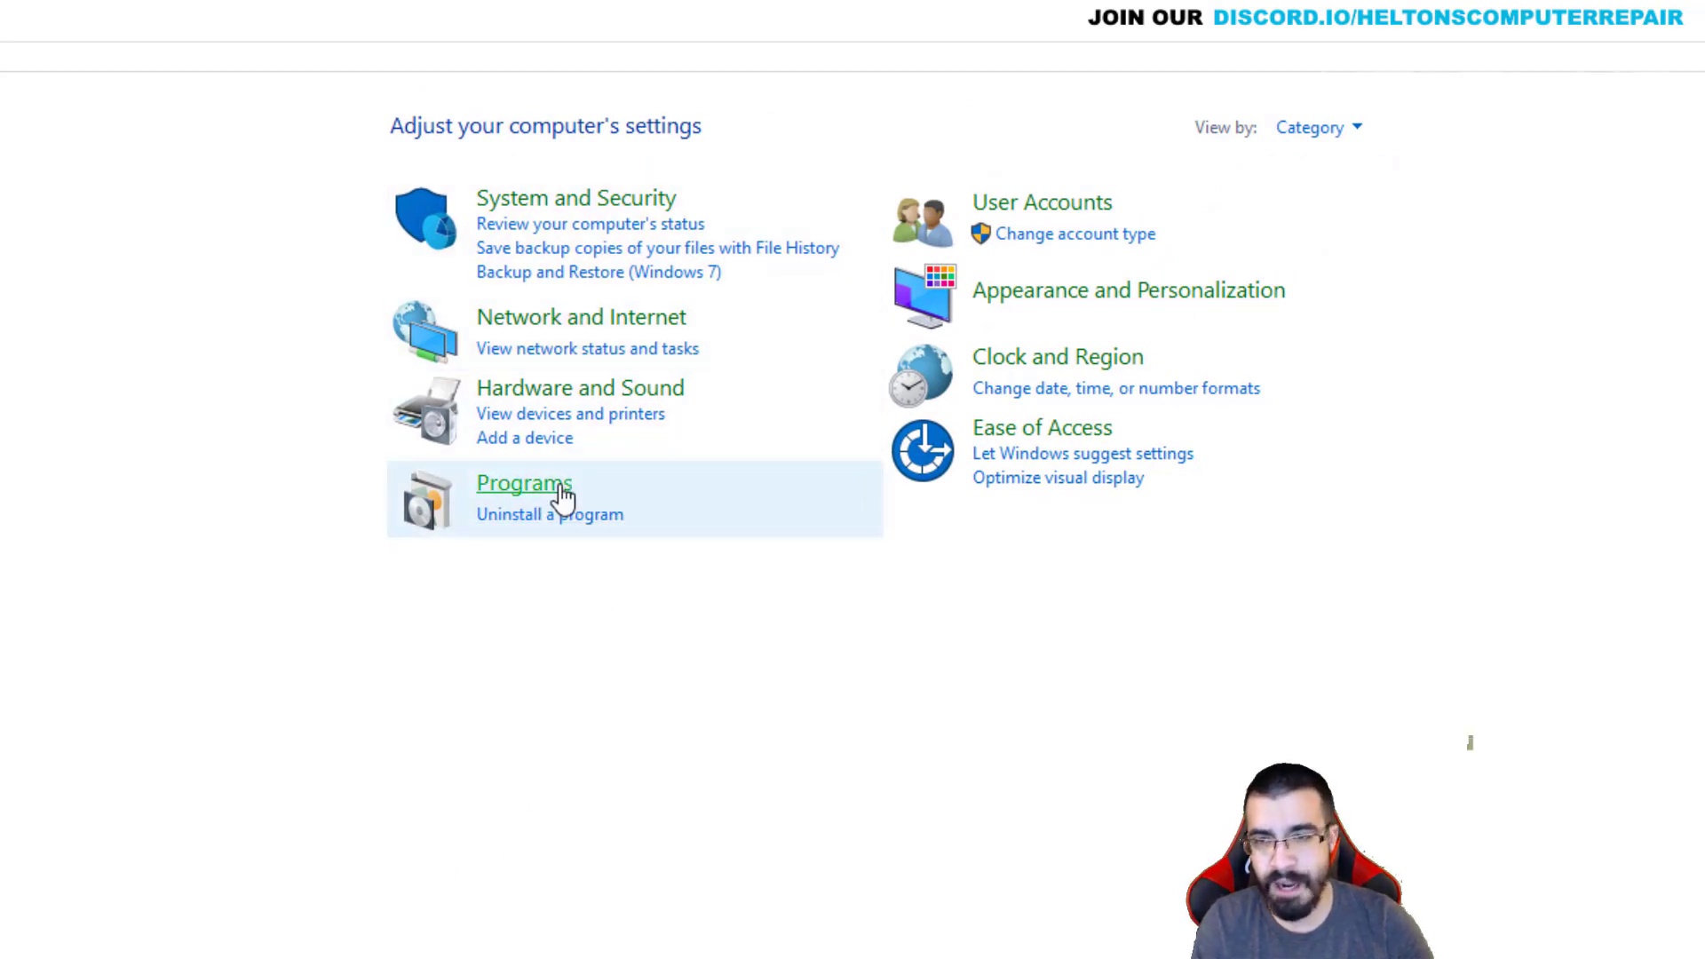
click(1311, 126)
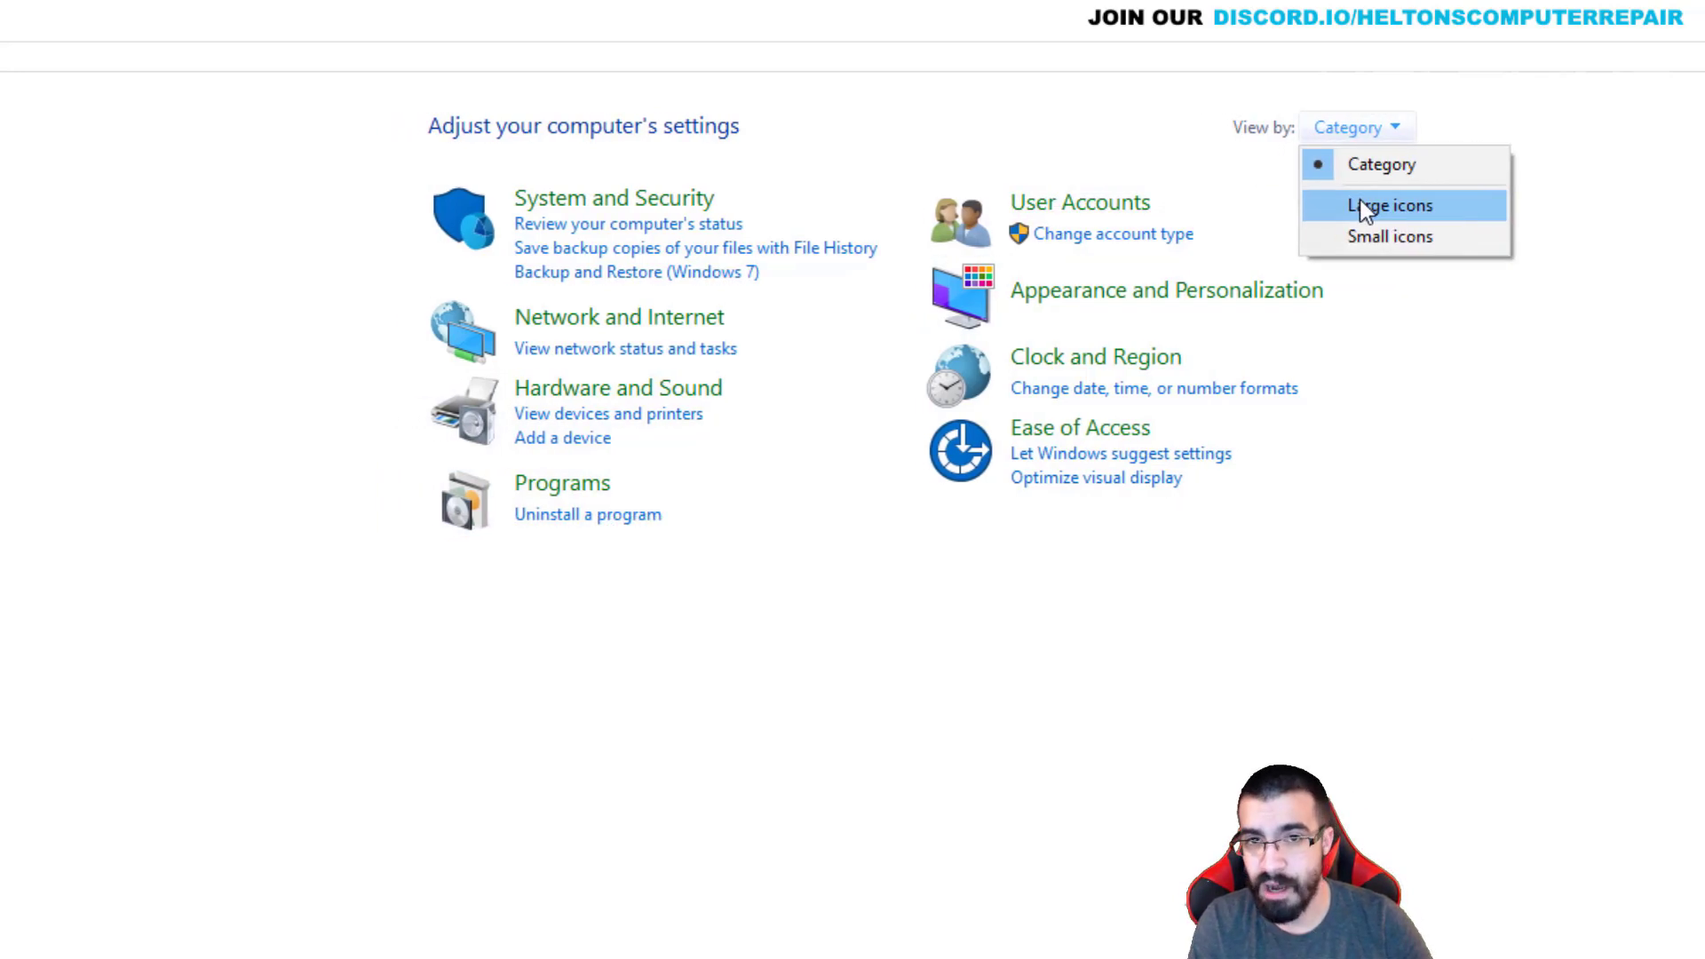
click(1360, 205)
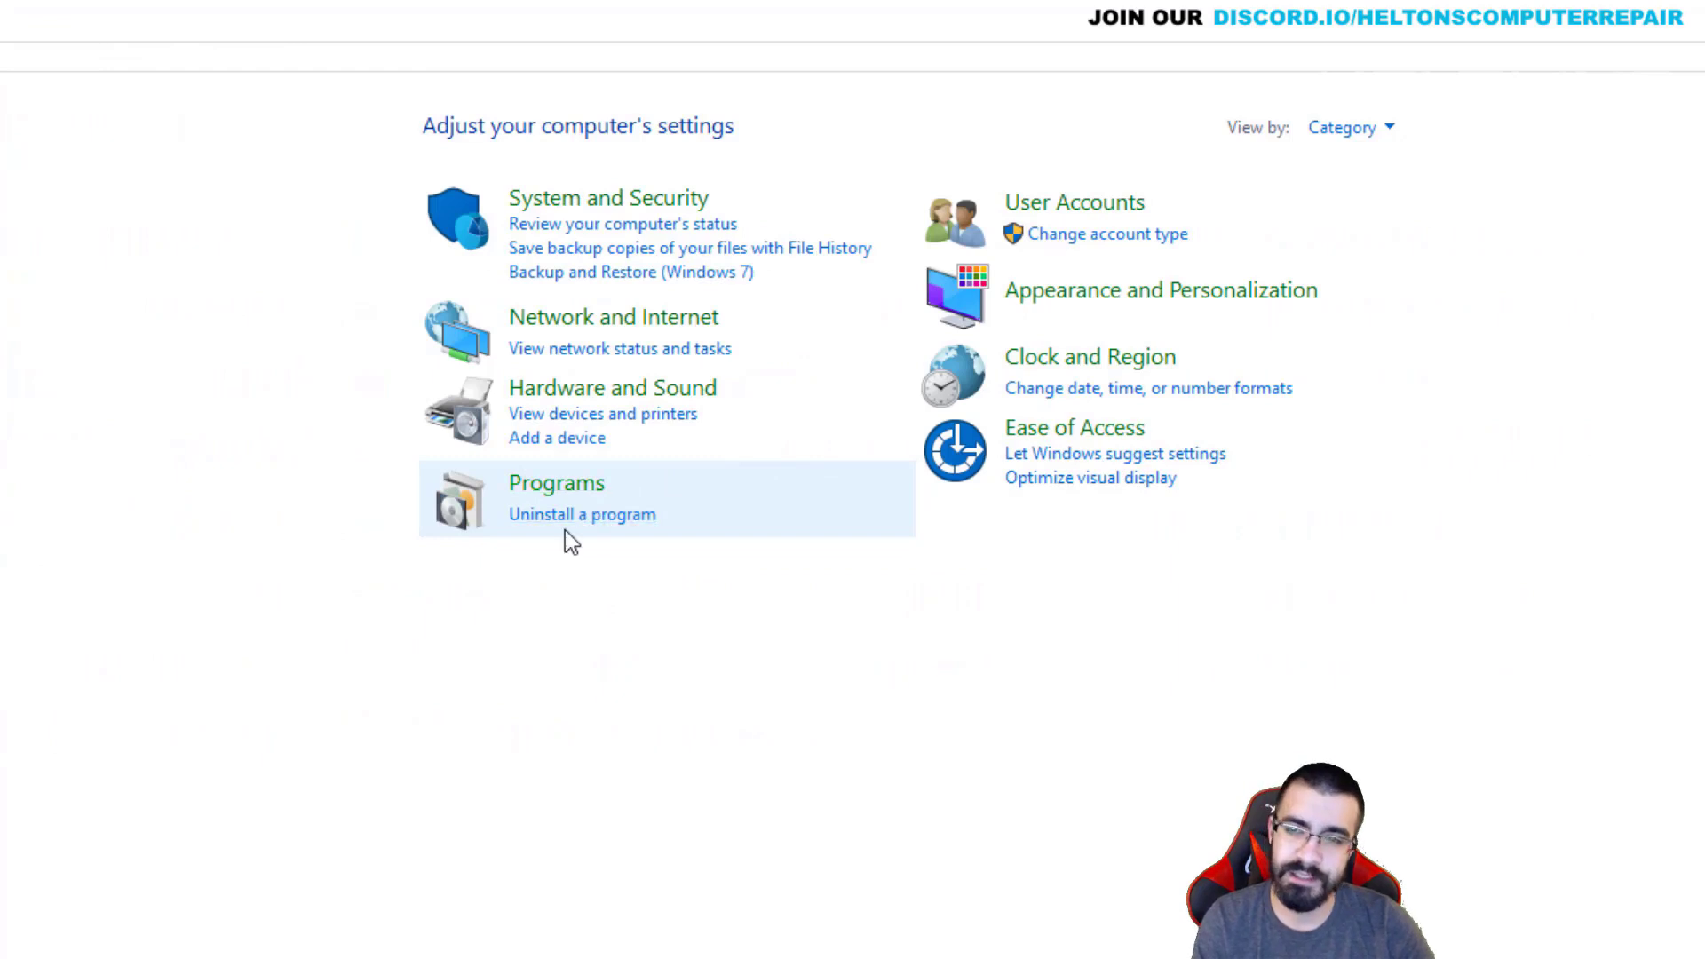
click(556, 483)
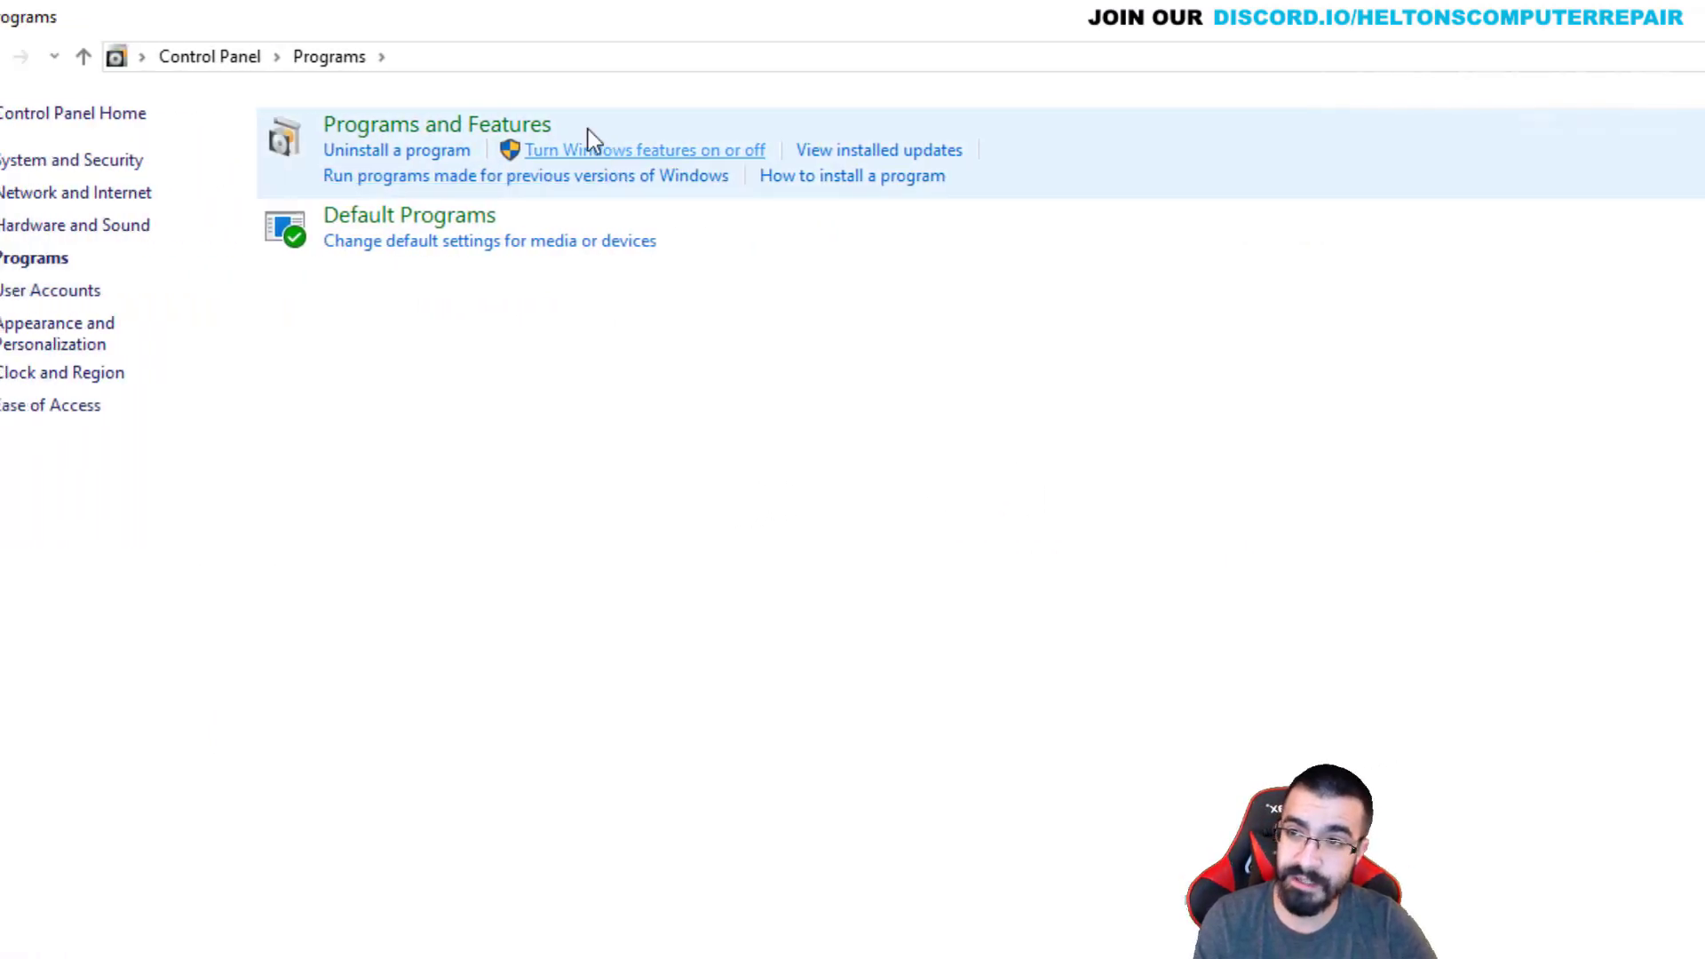
Select µTorrent in Programs and Features and request its uninstall
click(557, 128)
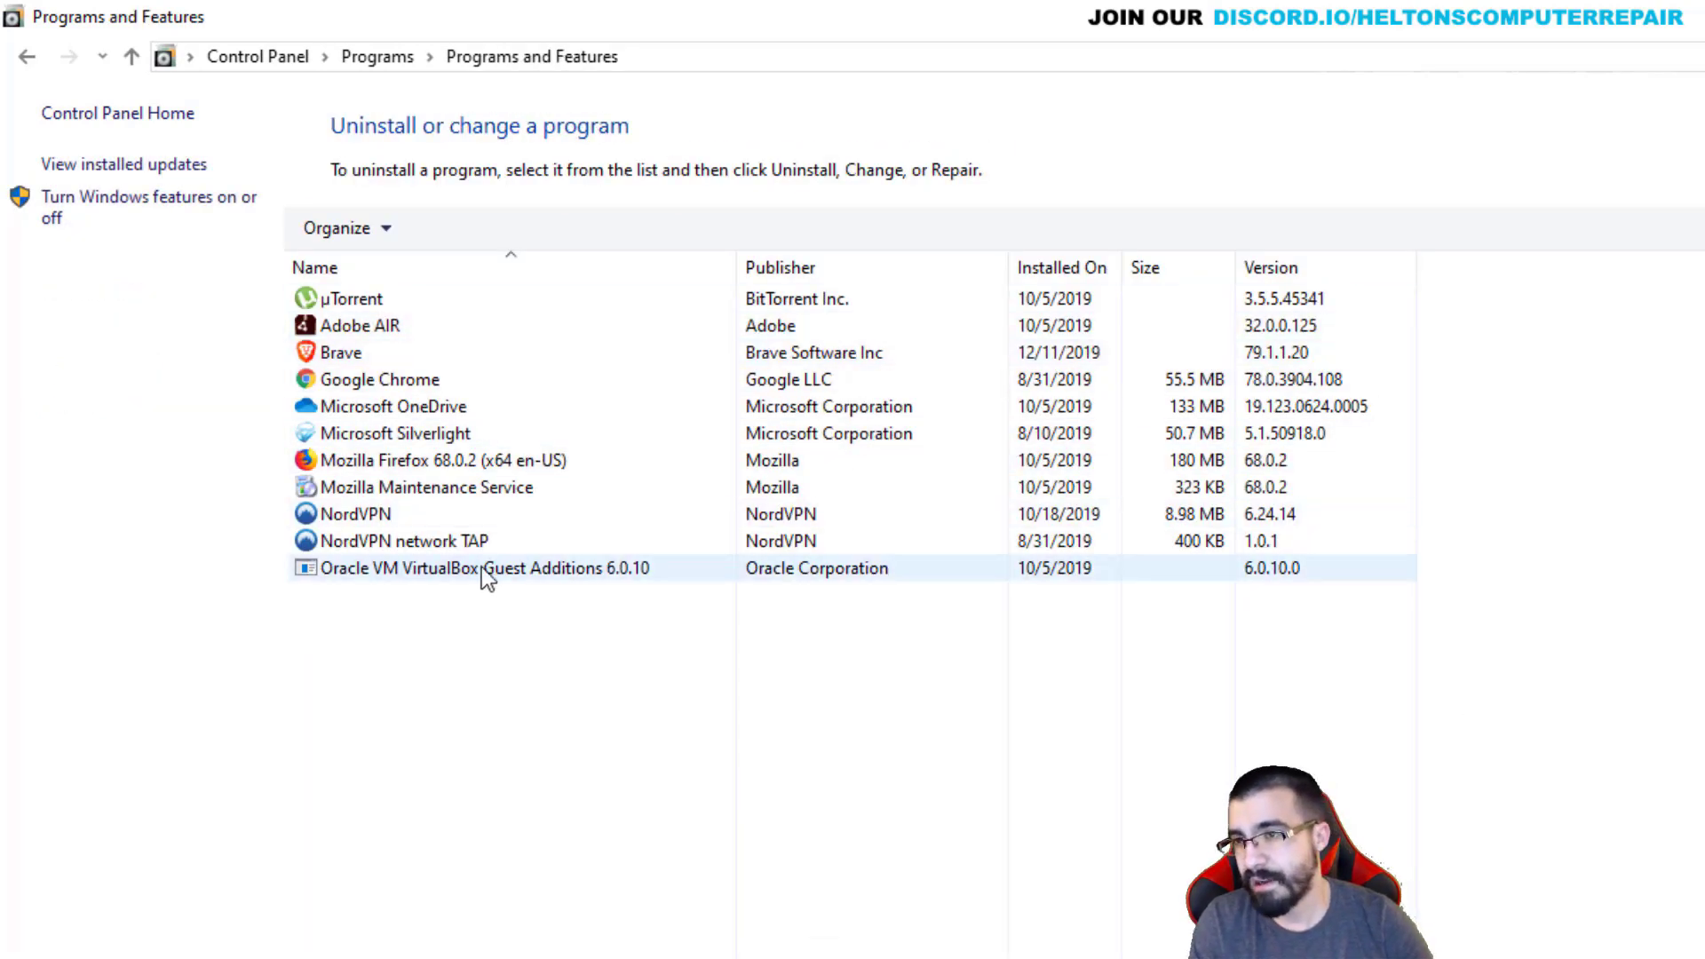
click(372, 302)
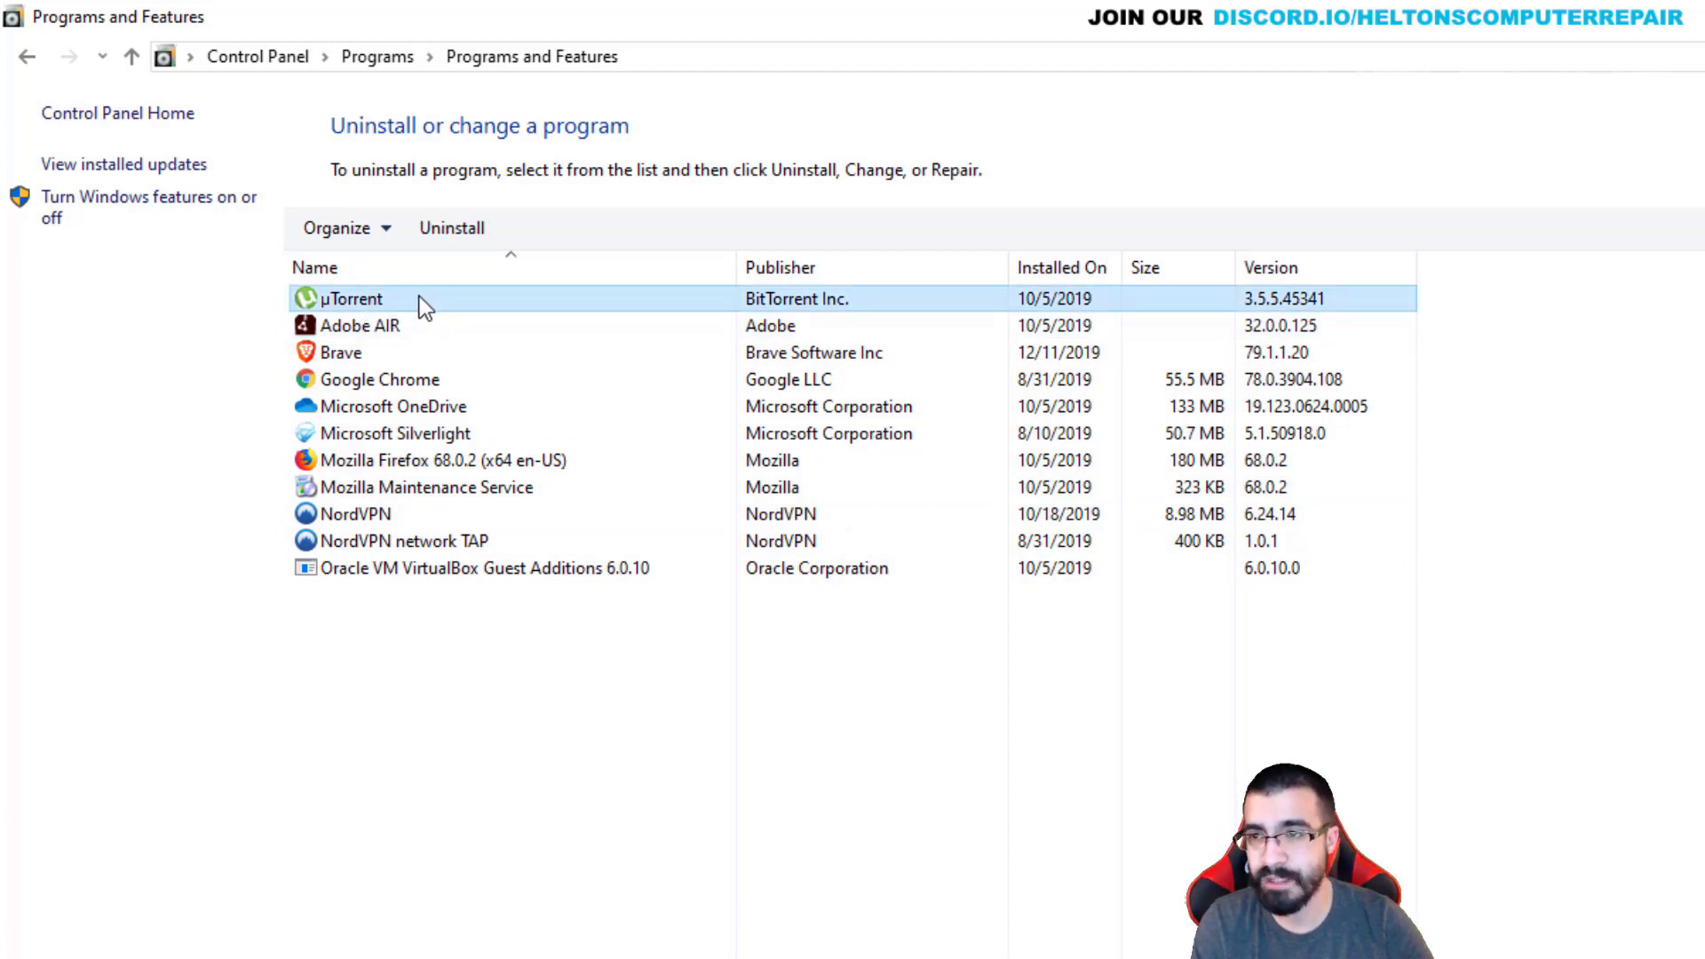
click(437, 230)
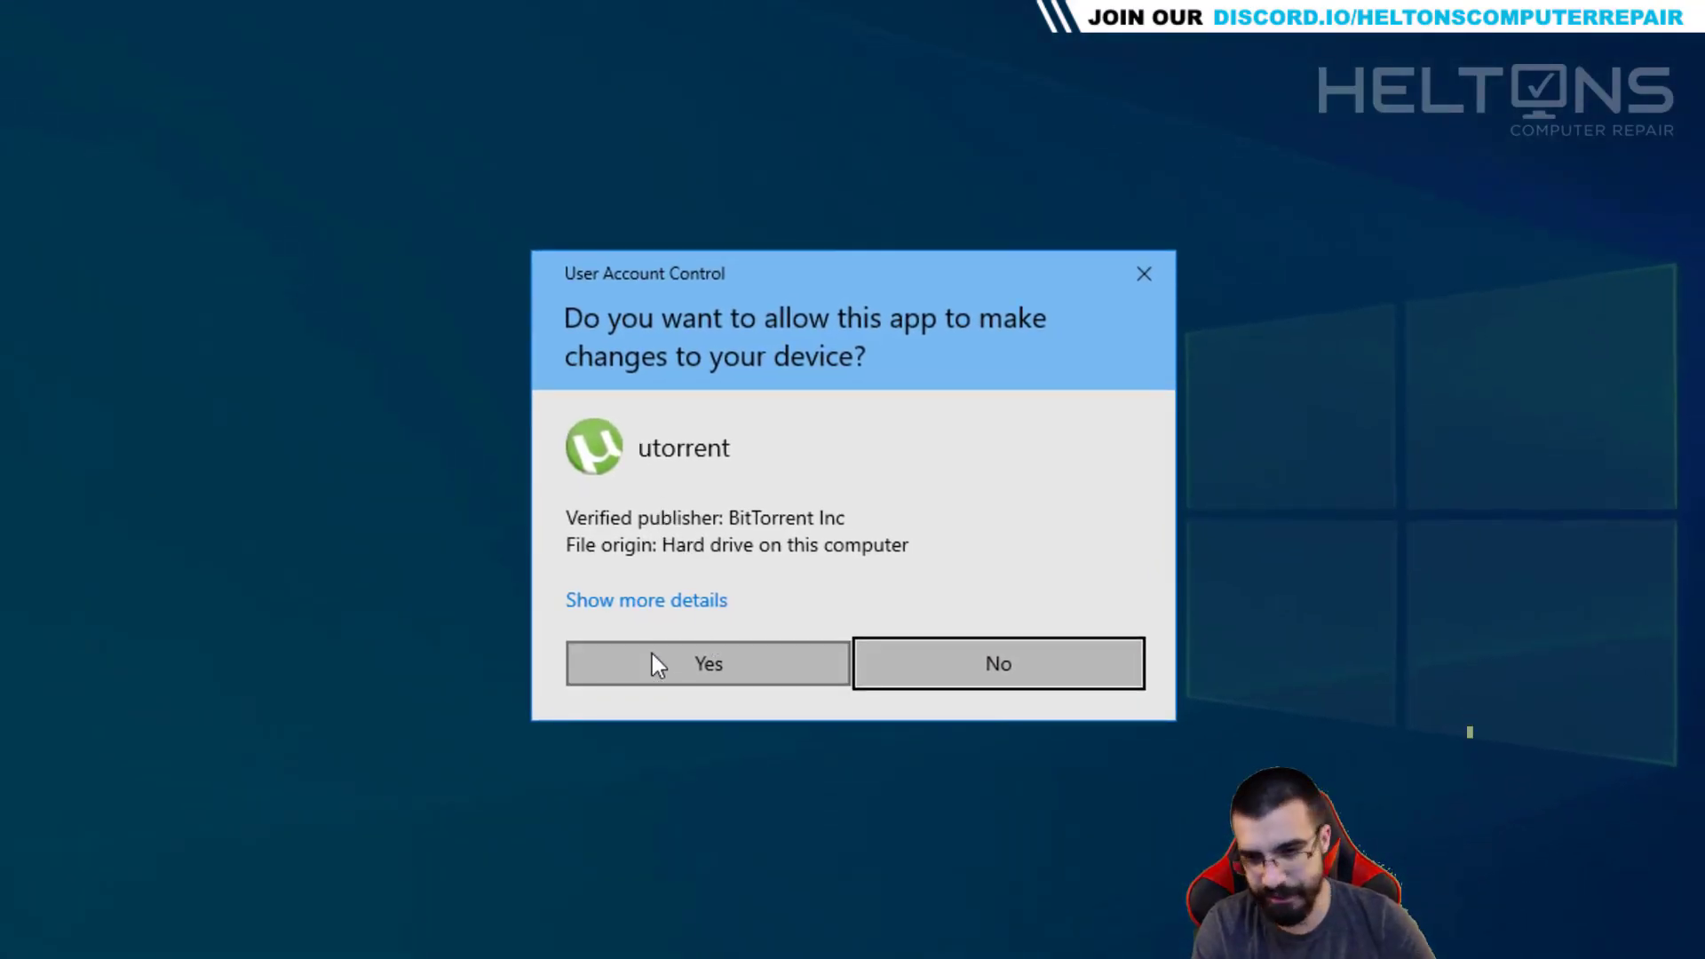
Allow the uninstaller, tick 'Remove my settings', and uninstall µTorrent
click(645, 661)
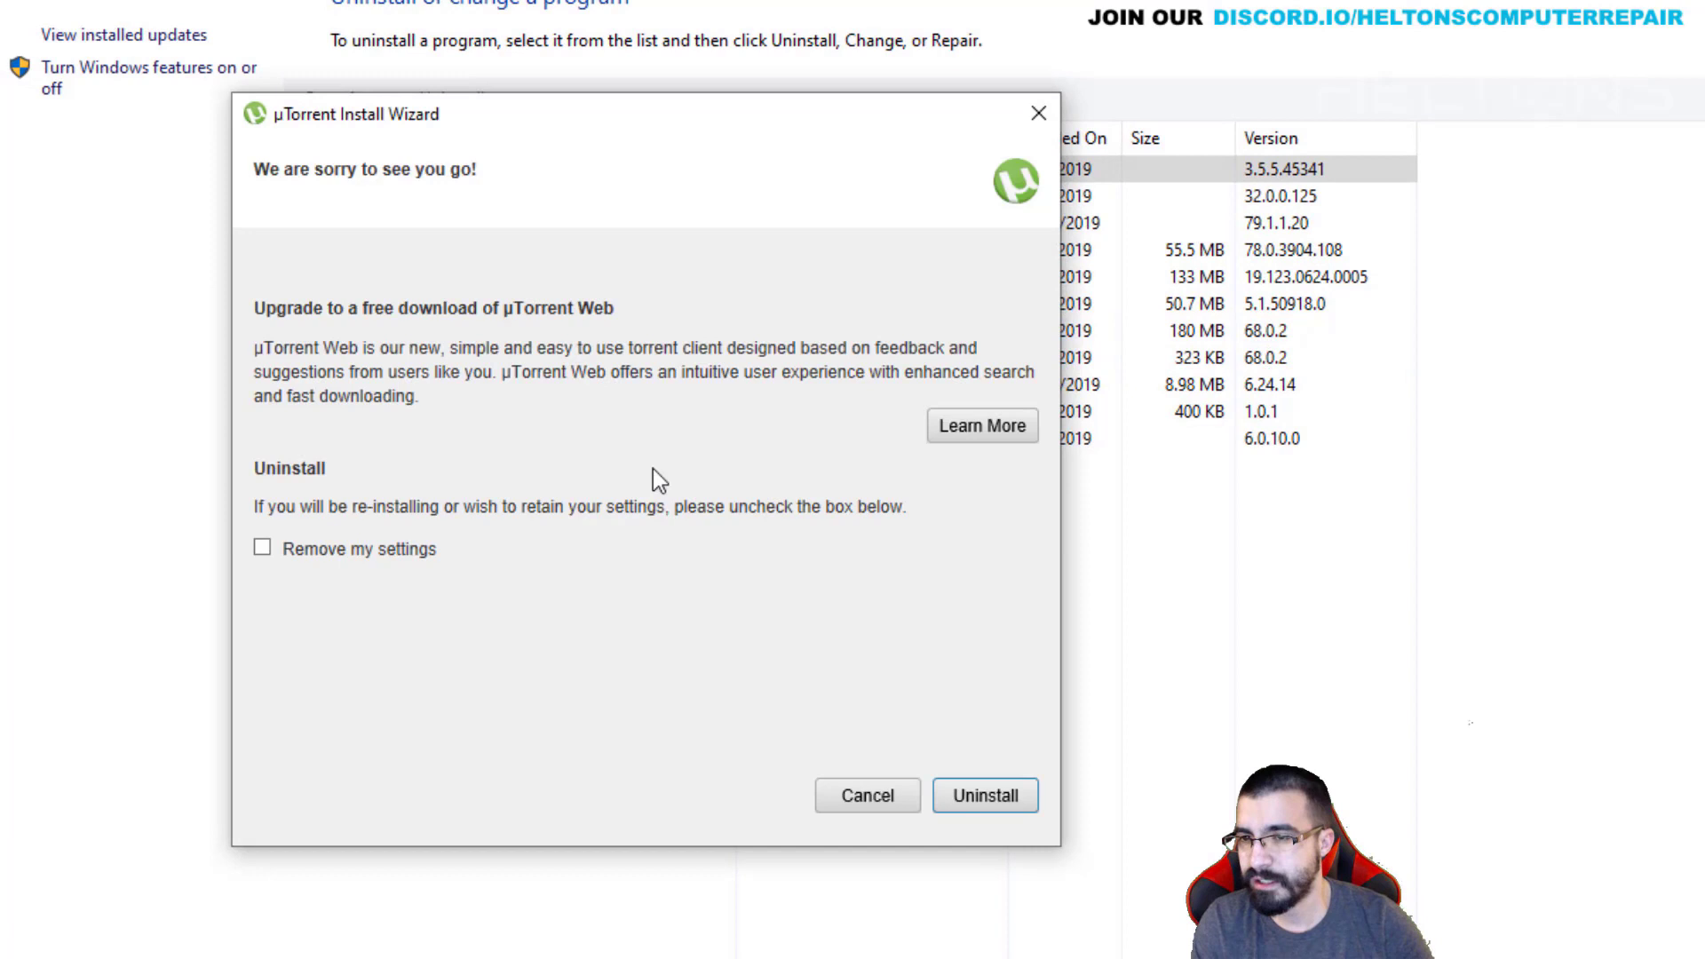
click(421, 551)
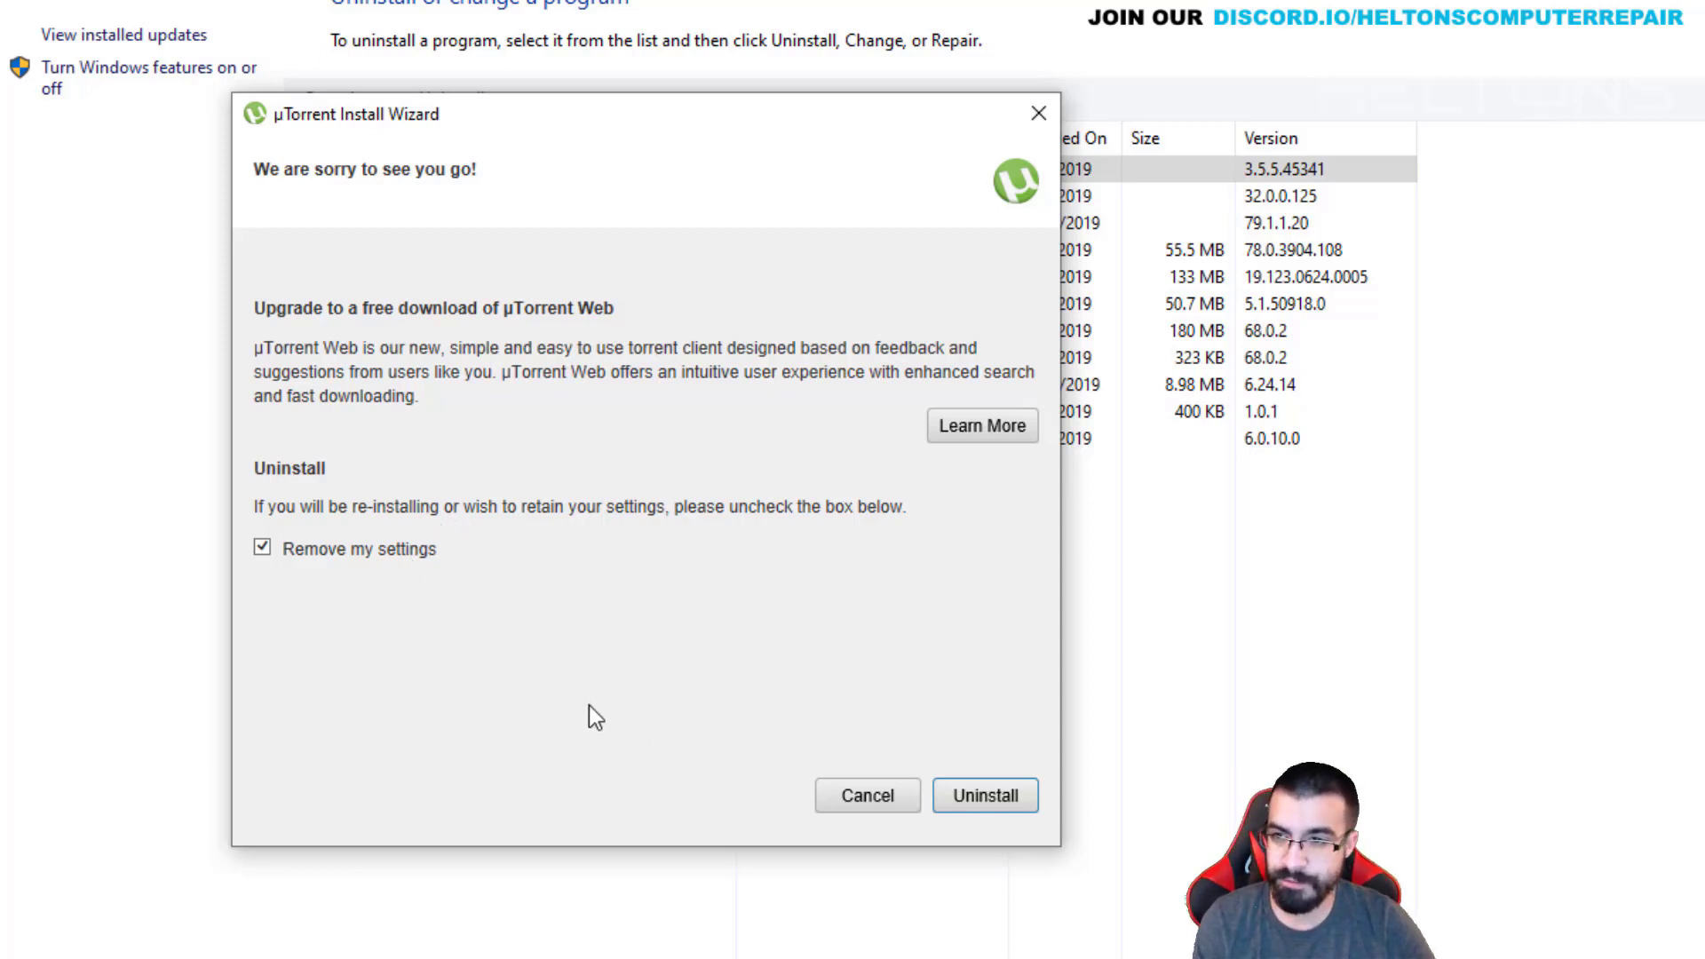
click(983, 797)
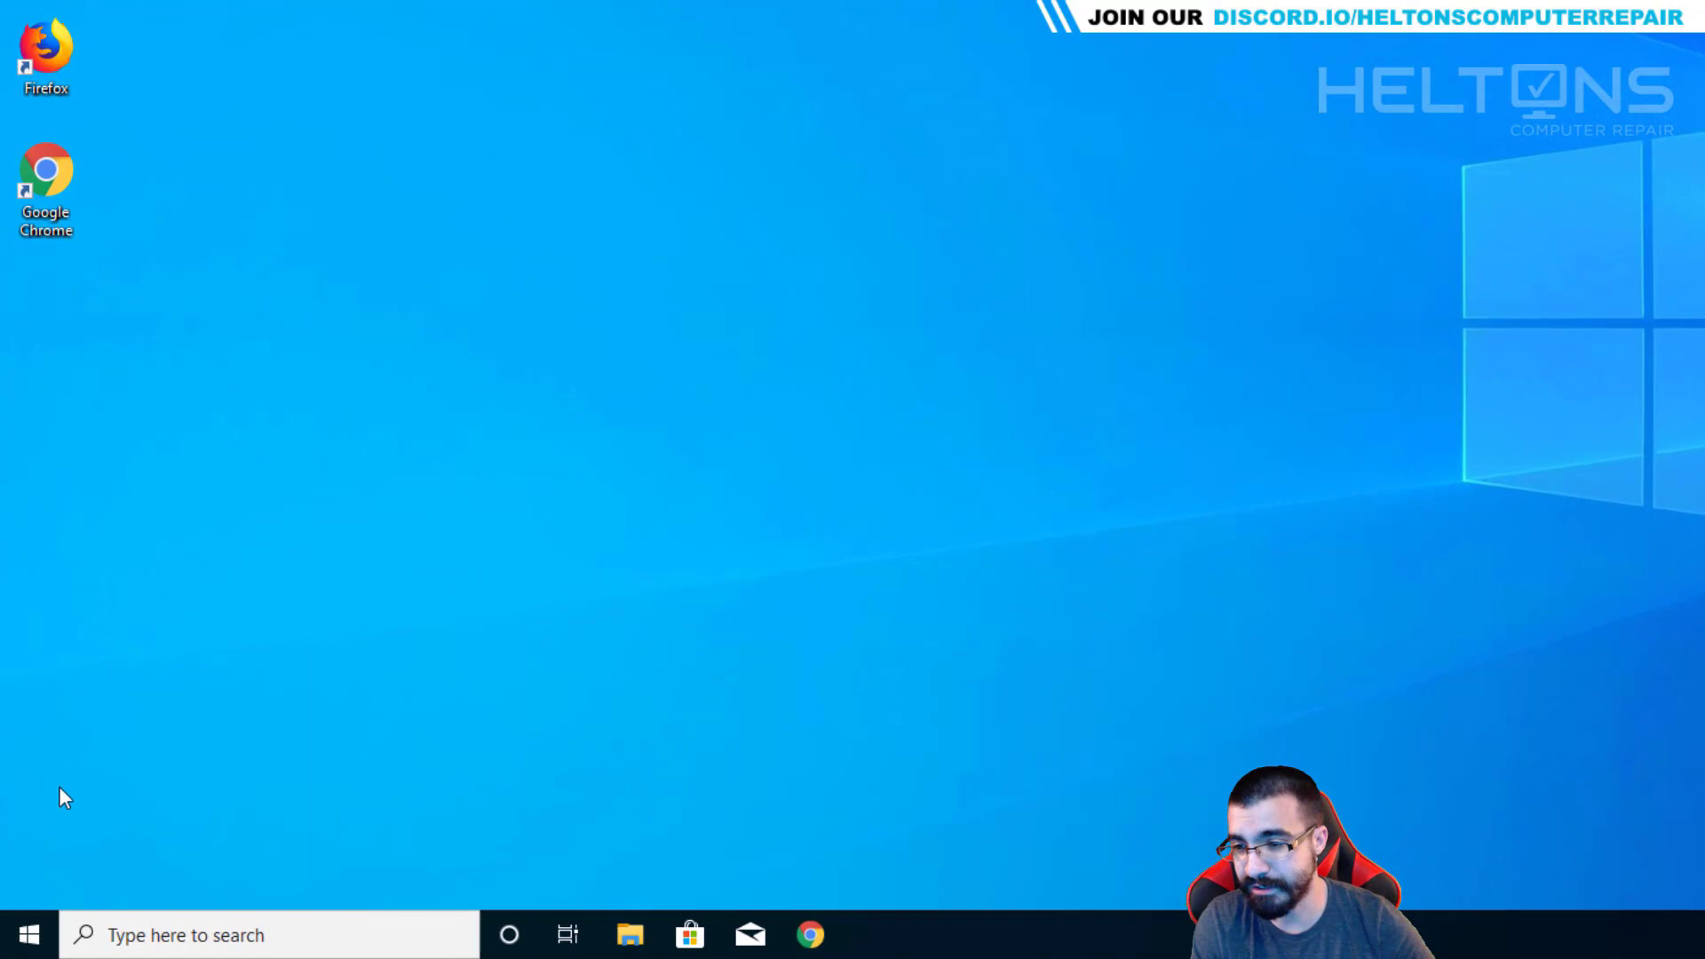
Reopen Settings from Start and go to Apps to load the installed apps list
click(30, 936)
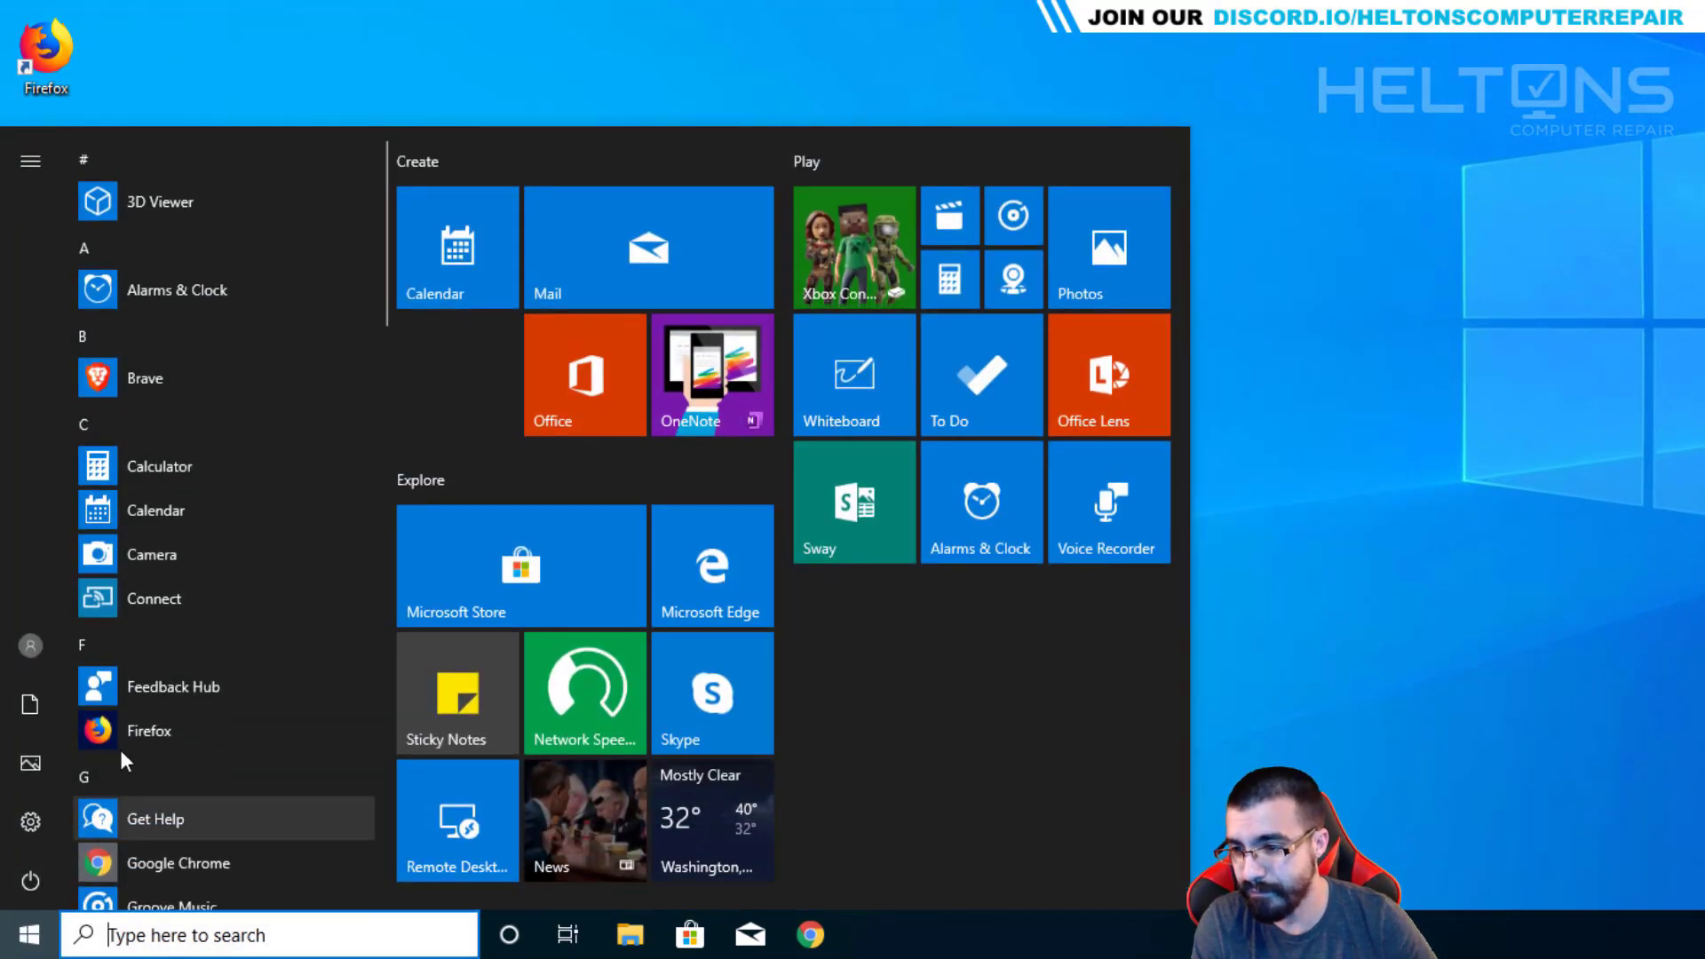
scroll(181, 388, down, 5)
scroll(187, 404, down, 2)
scroll(187, 406, up, 7)
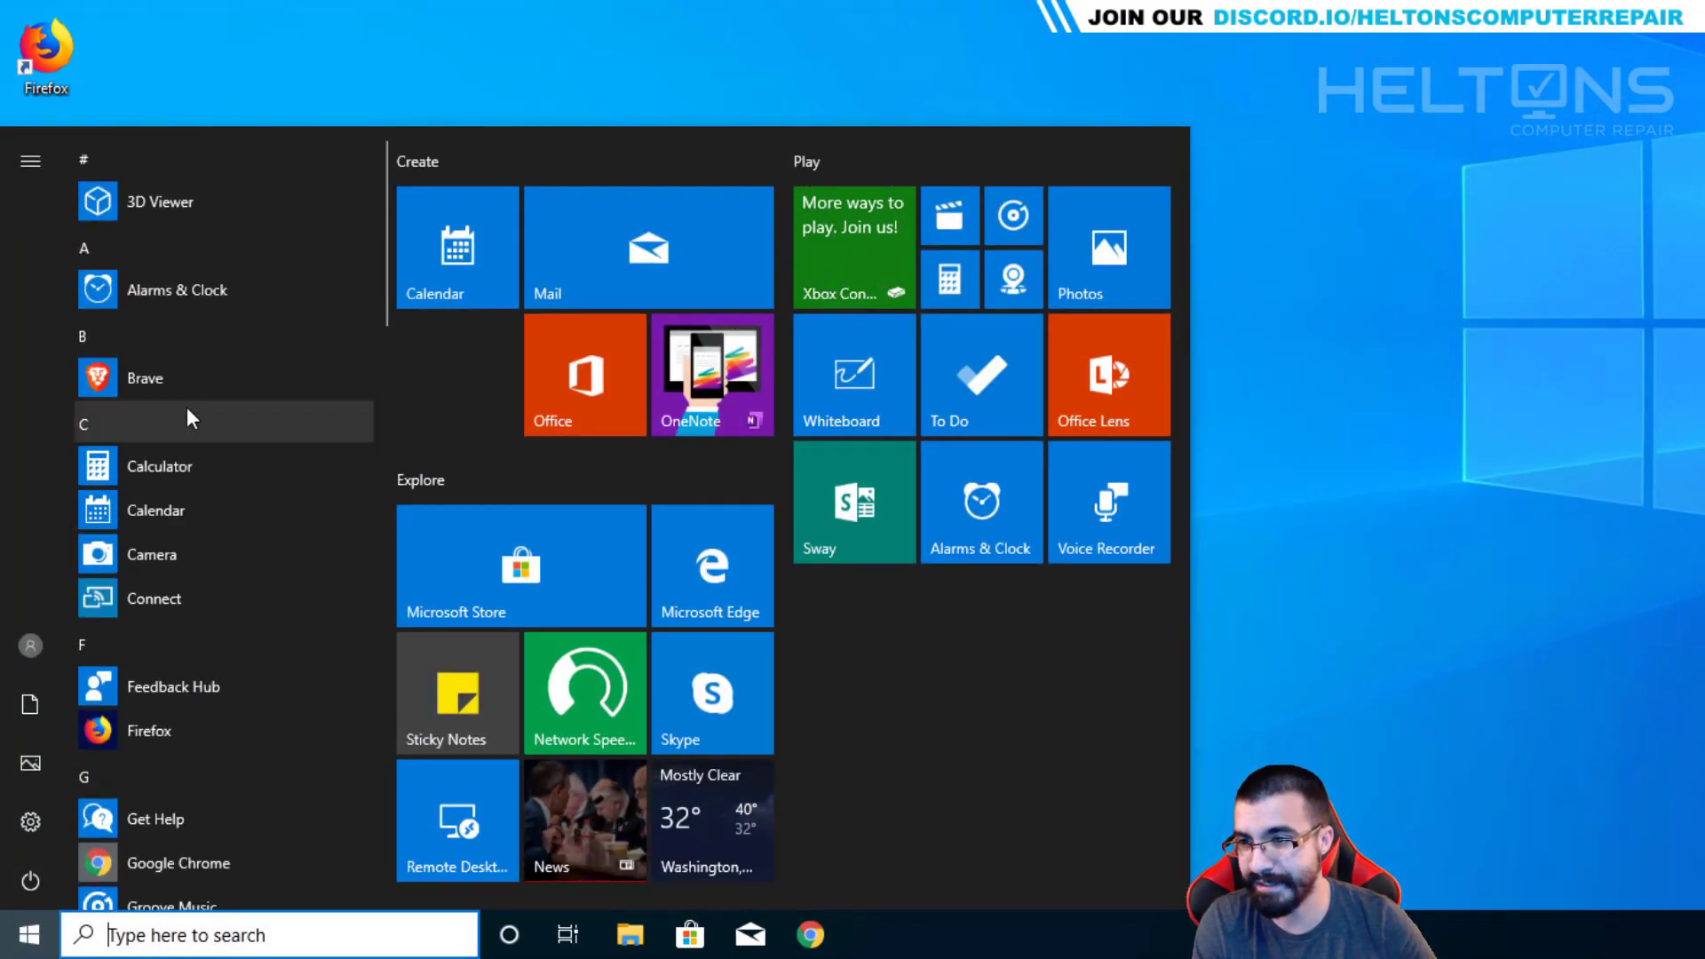
click(33, 824)
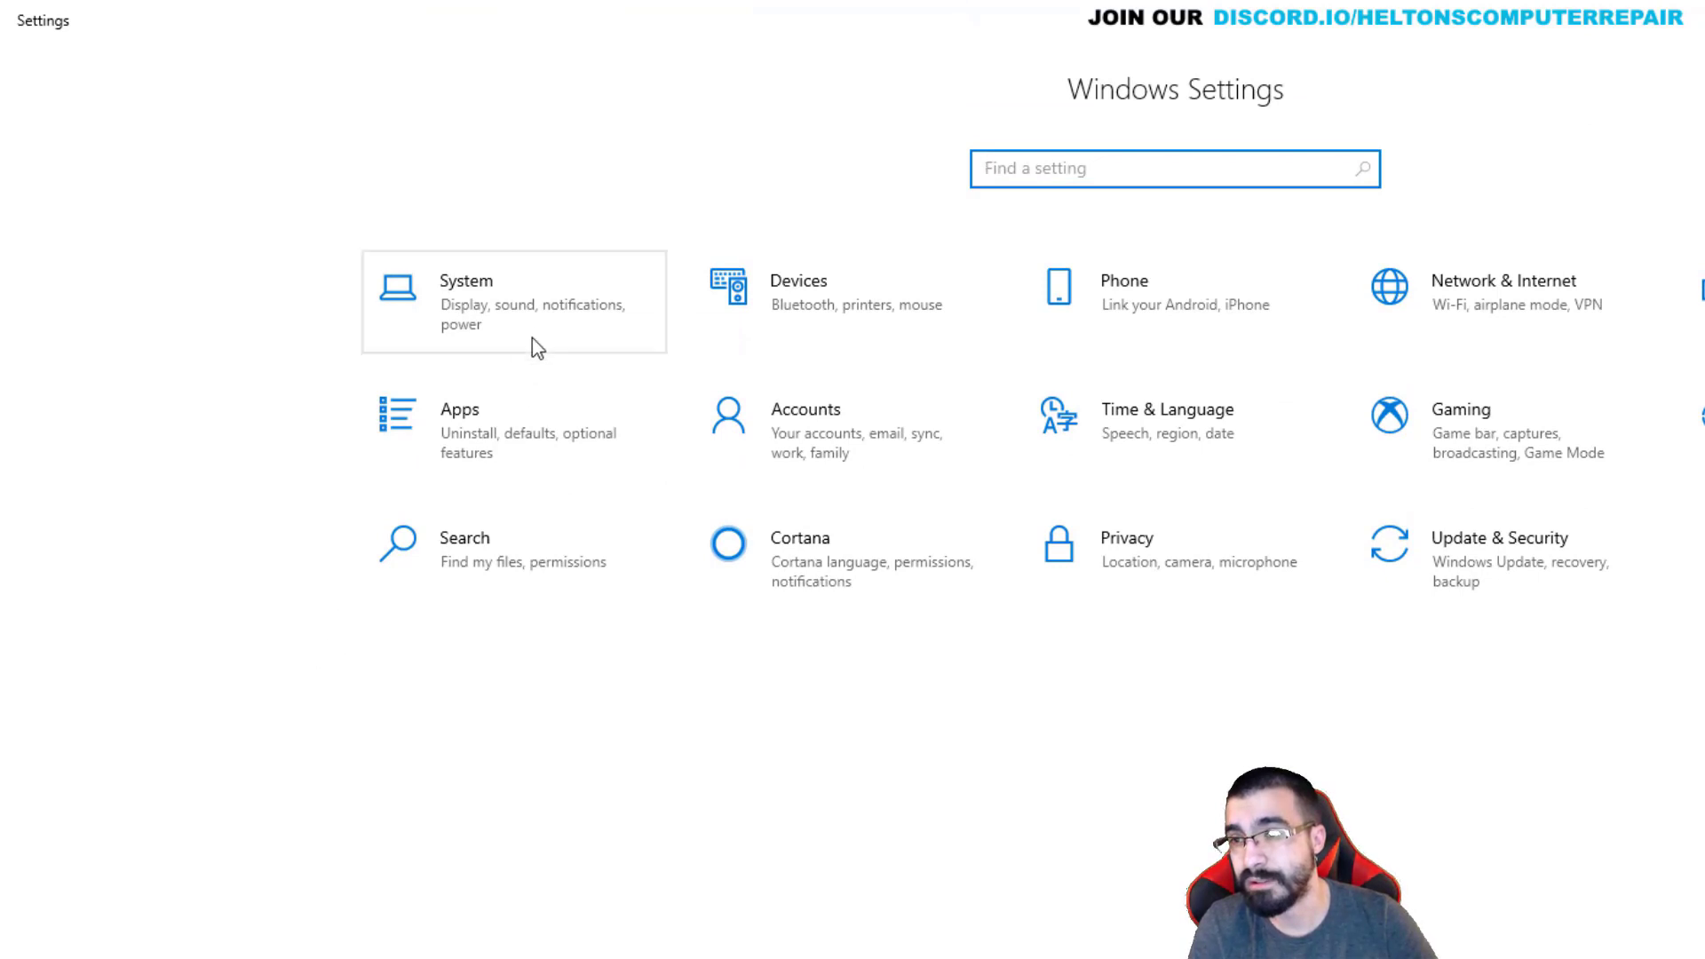
click(500, 413)
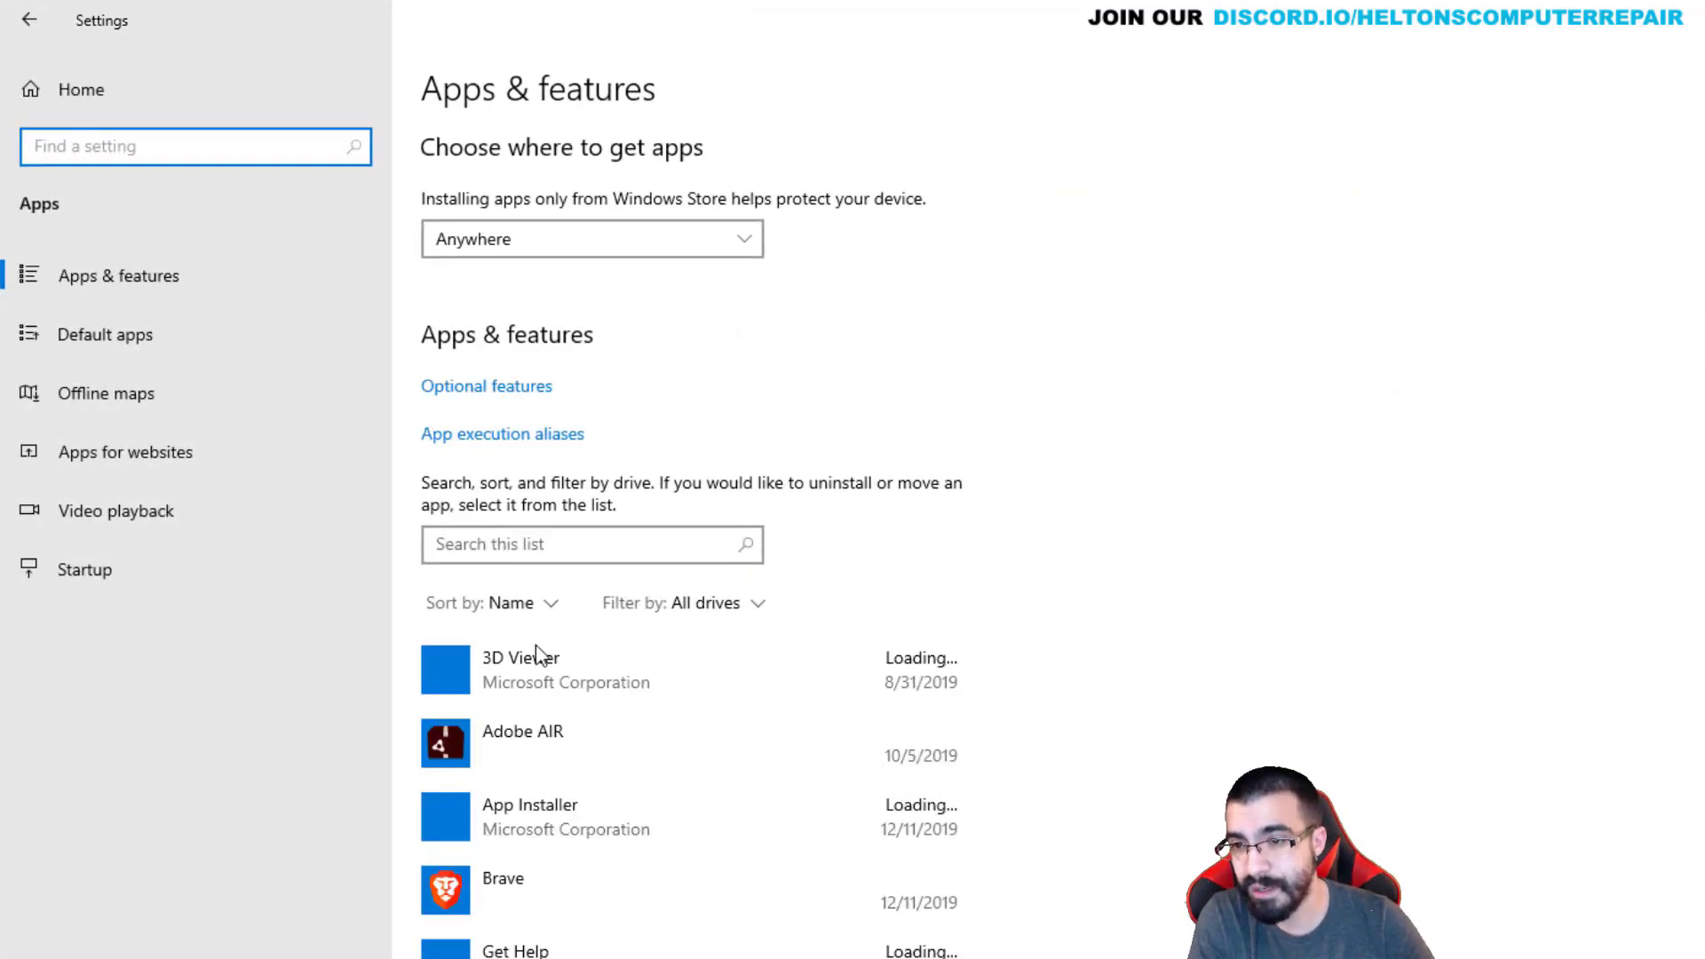
scroll(484, 677, down, 2)
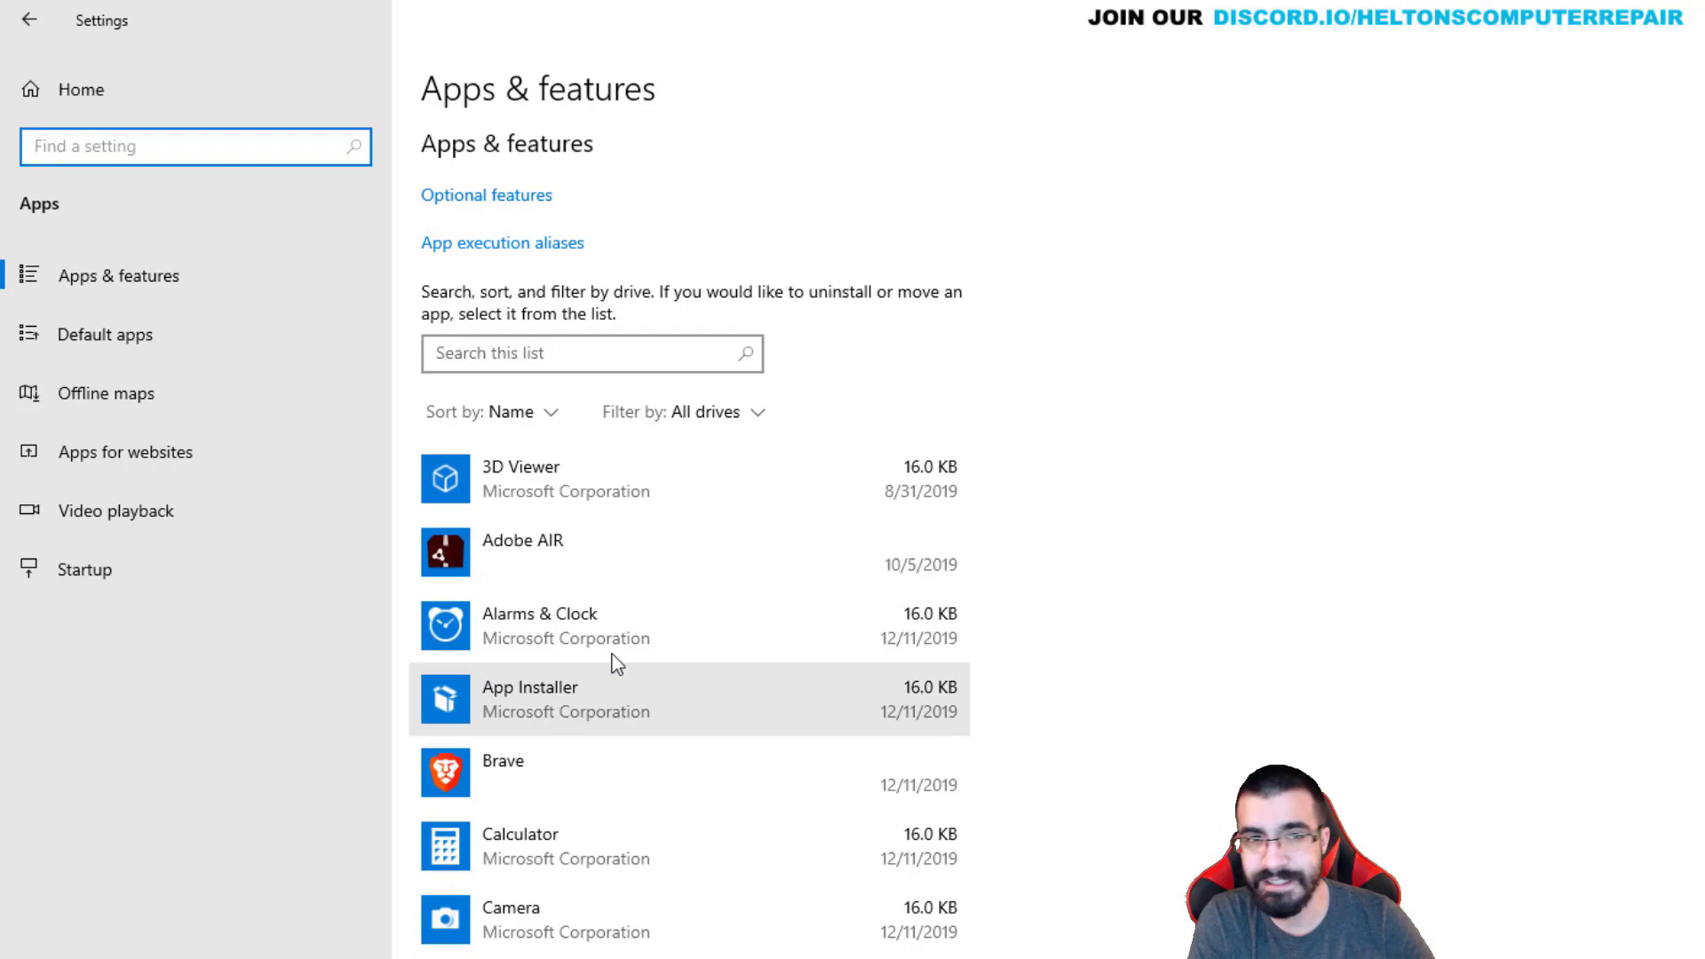
Close the Settings window to return to the desktop
click(1544, 231)
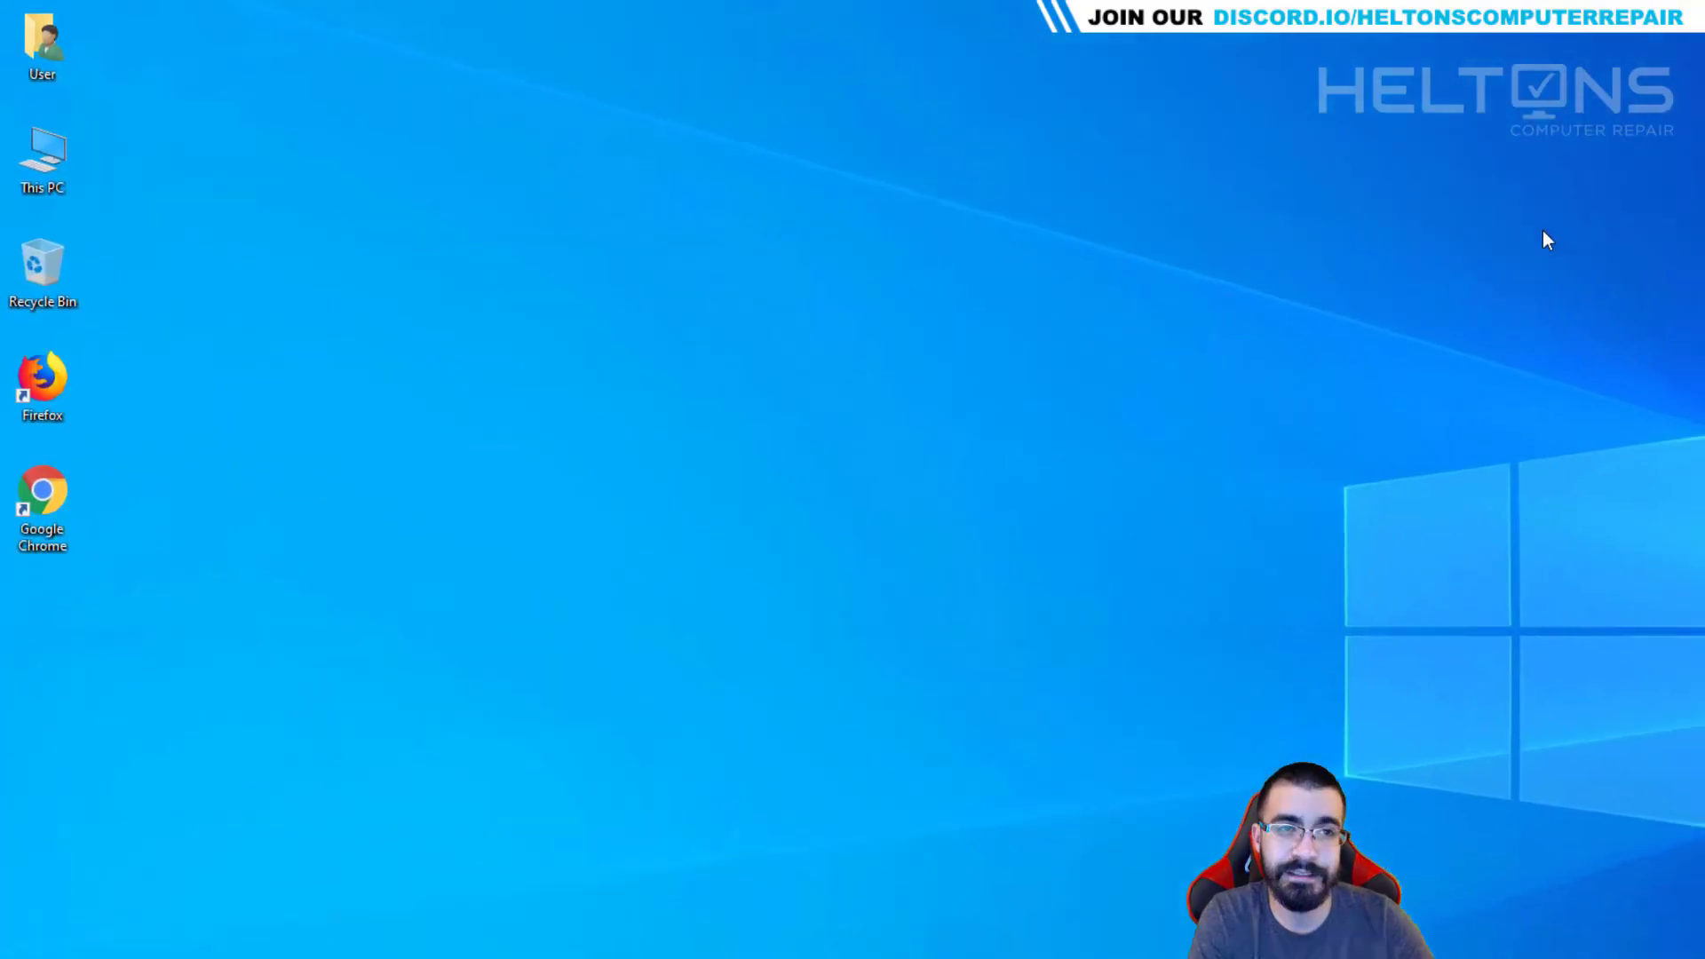